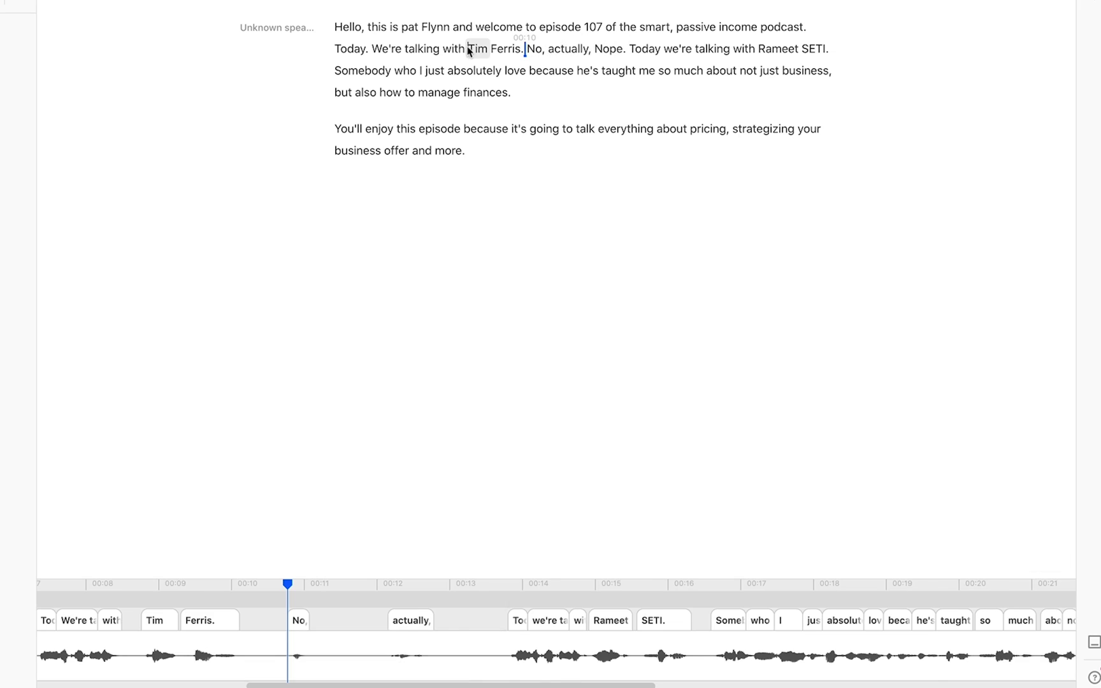
Step: Delete the podcast transcript passage from the mistaken guest's name through the second "talking with"
{"action": "left_click_drag", "start_coordinate": [469, 51], "coordinate": [755, 59]}
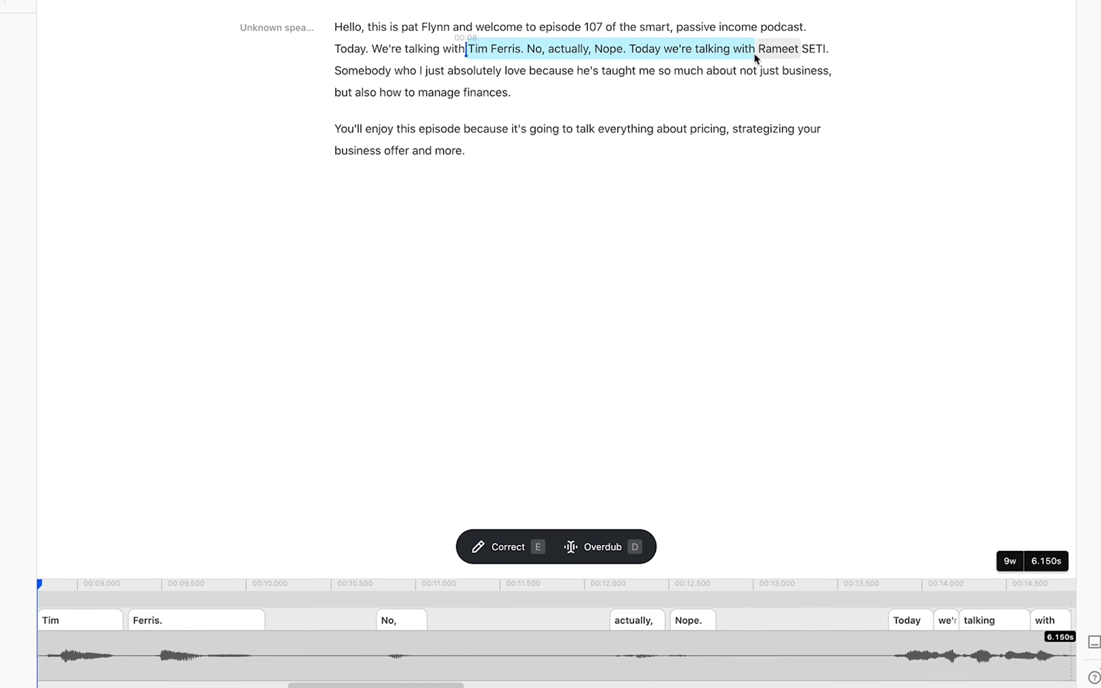
{"action": "key", "text": "BackSpace"}
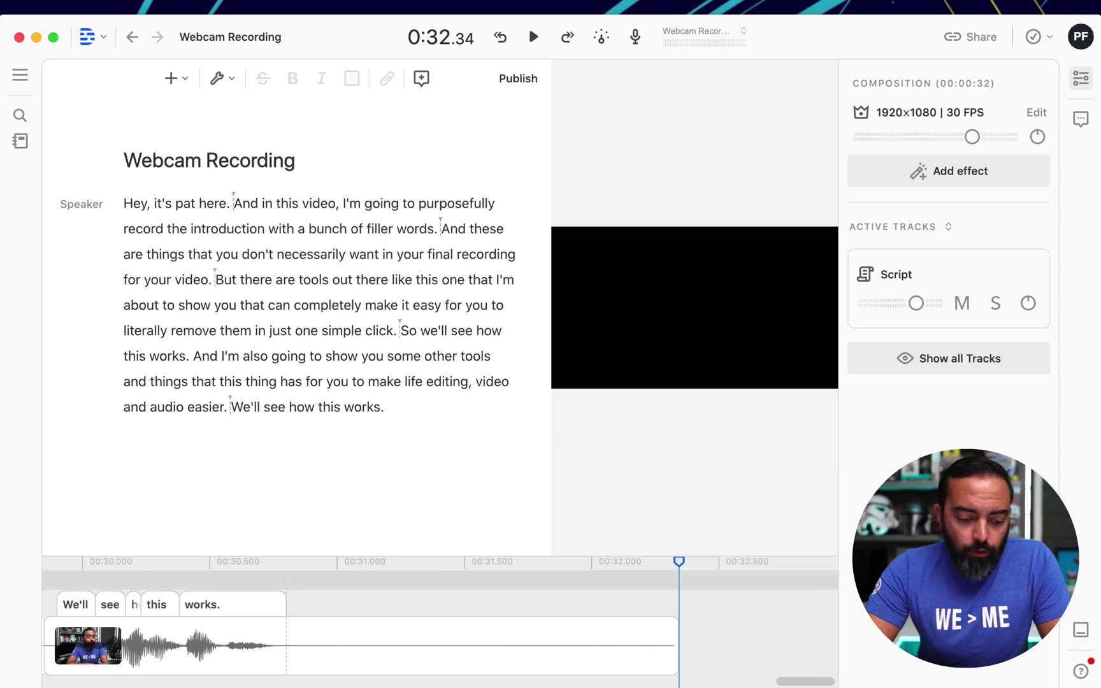
Step: Undo the last filler-word removal in the Webcam Recording script and return to its beginning
{"action": "key", "text": "super+z"}
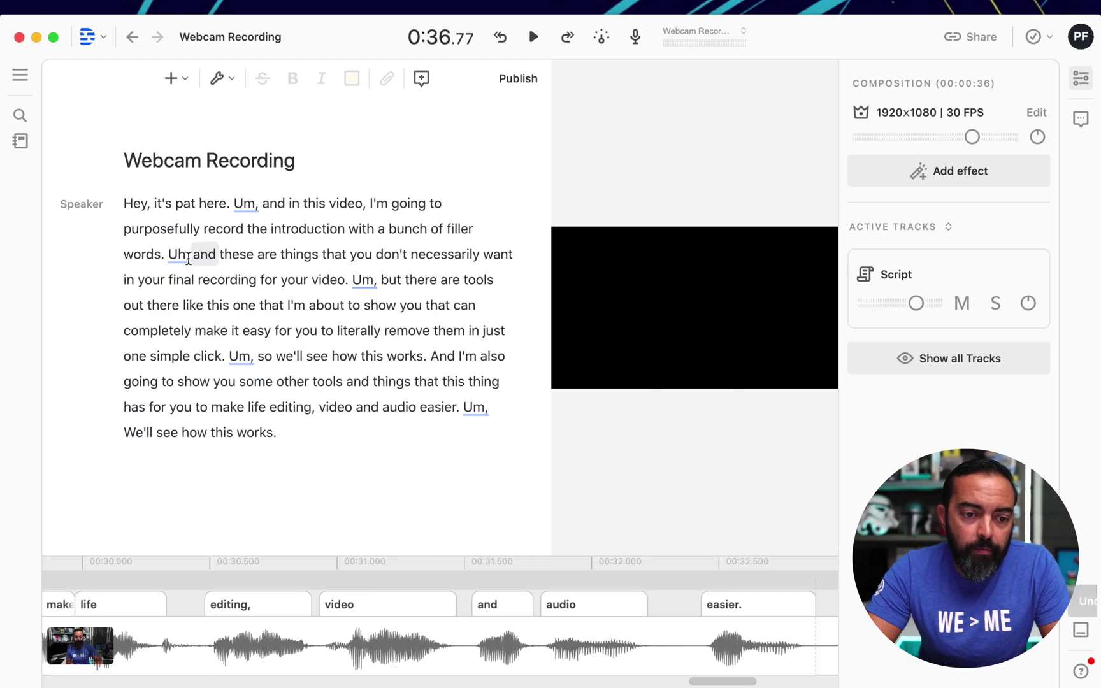
{"action": "key", "text": "Home"}
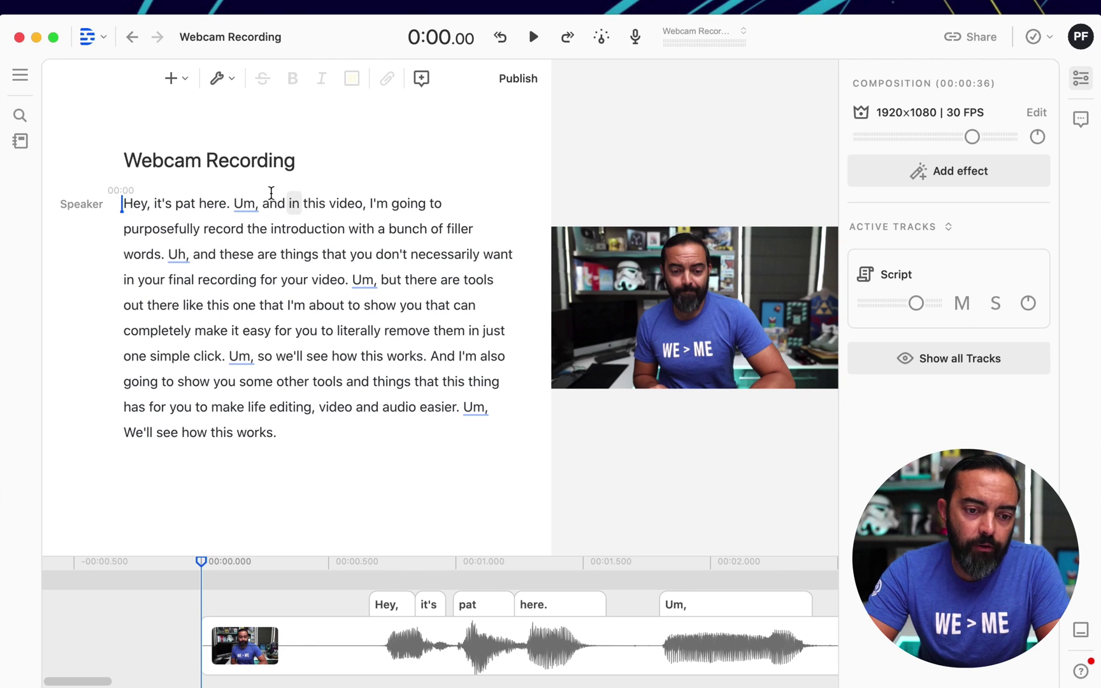
Step: Delete all detected filler words from the Webcam Recording composition in one go and return to the script
{"action": "right_click", "coordinate": [247, 204]}
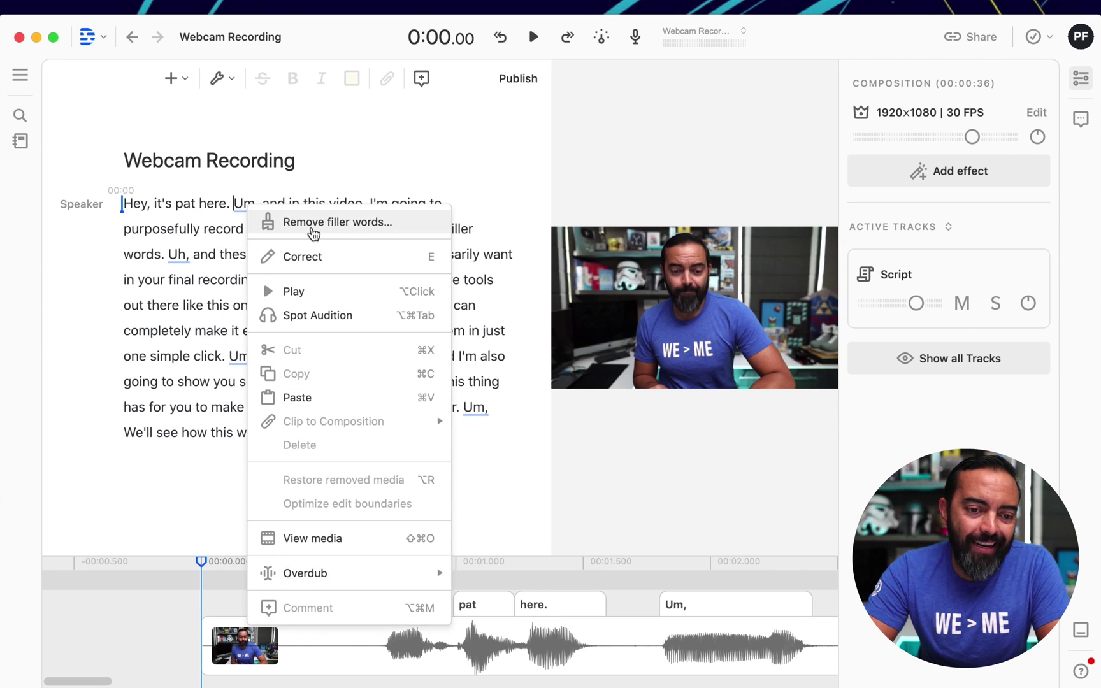
{"action": "left_click", "coordinate": [313, 223]}
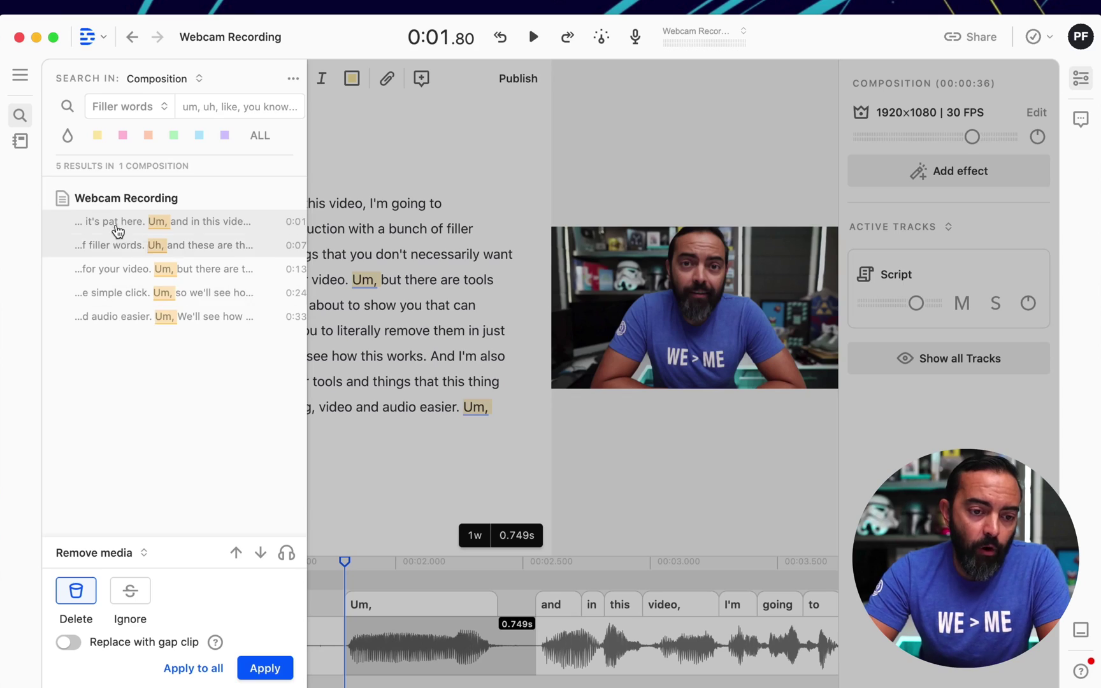
{"action": "left_click", "coordinate": [183, 668]}
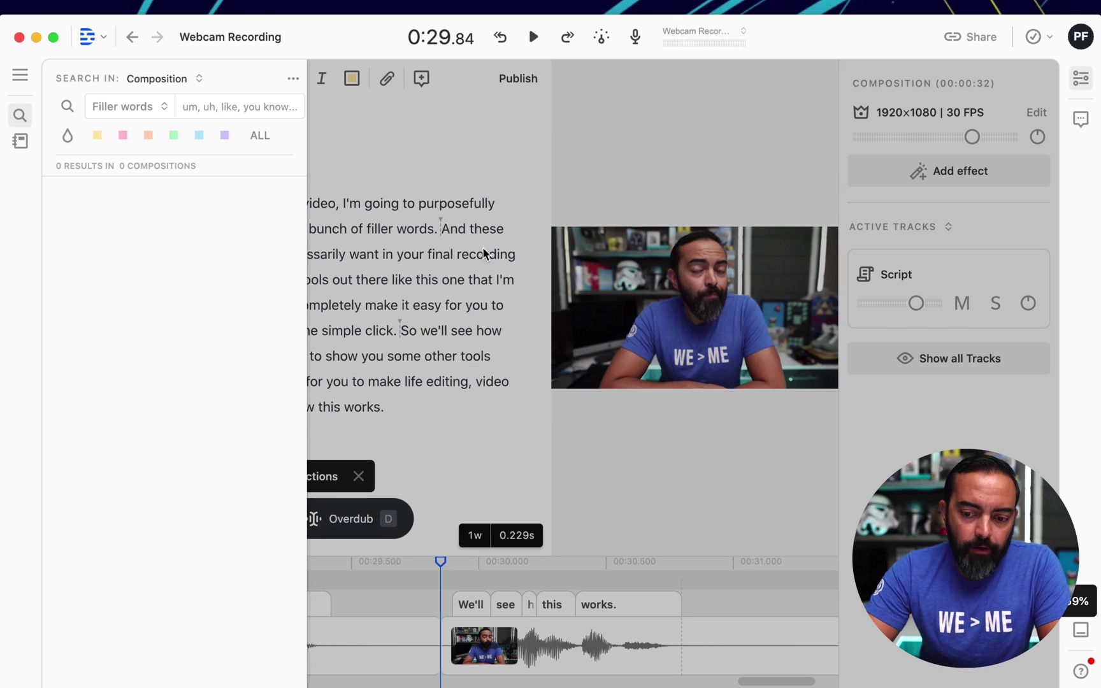
{"action": "left_click", "coordinate": [464, 148]}
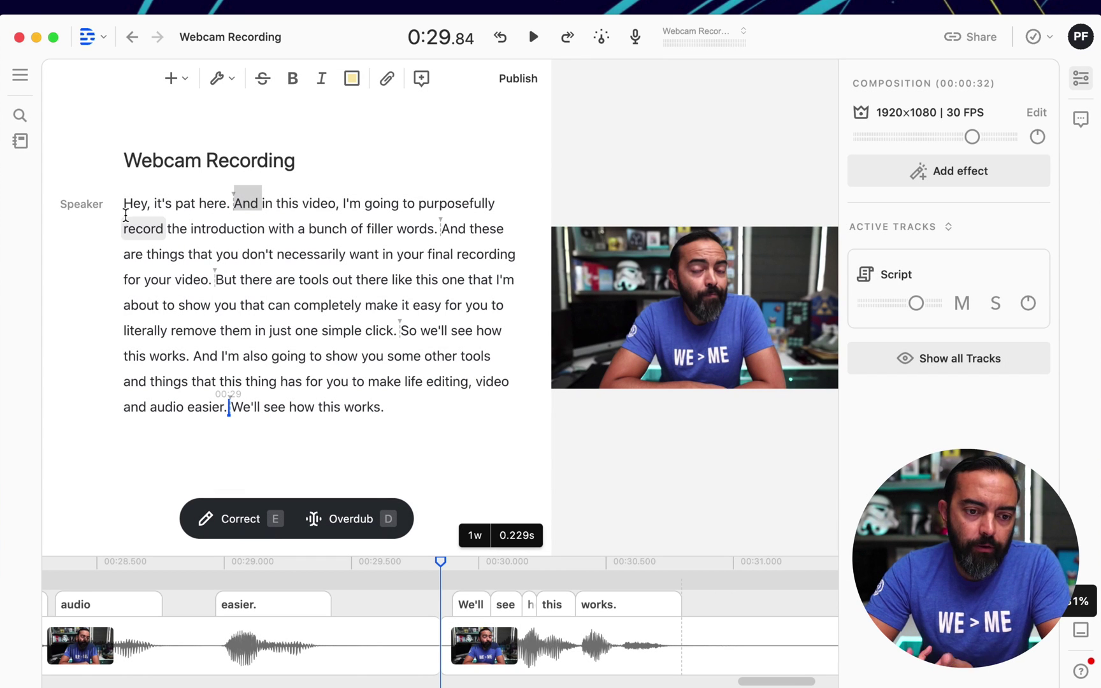
Step: Play the Webcam Recording composition from its beginning to check the cuts
{"action": "left_click", "coordinate": [130, 207]}
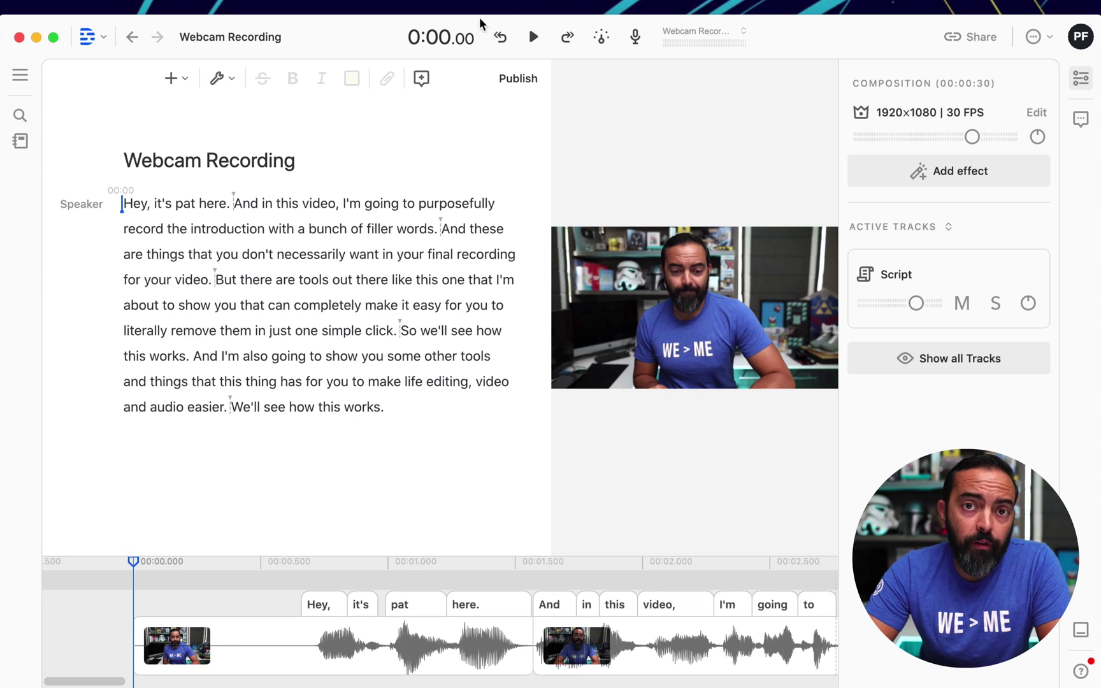
{"action": "left_click", "coordinate": [536, 41]}
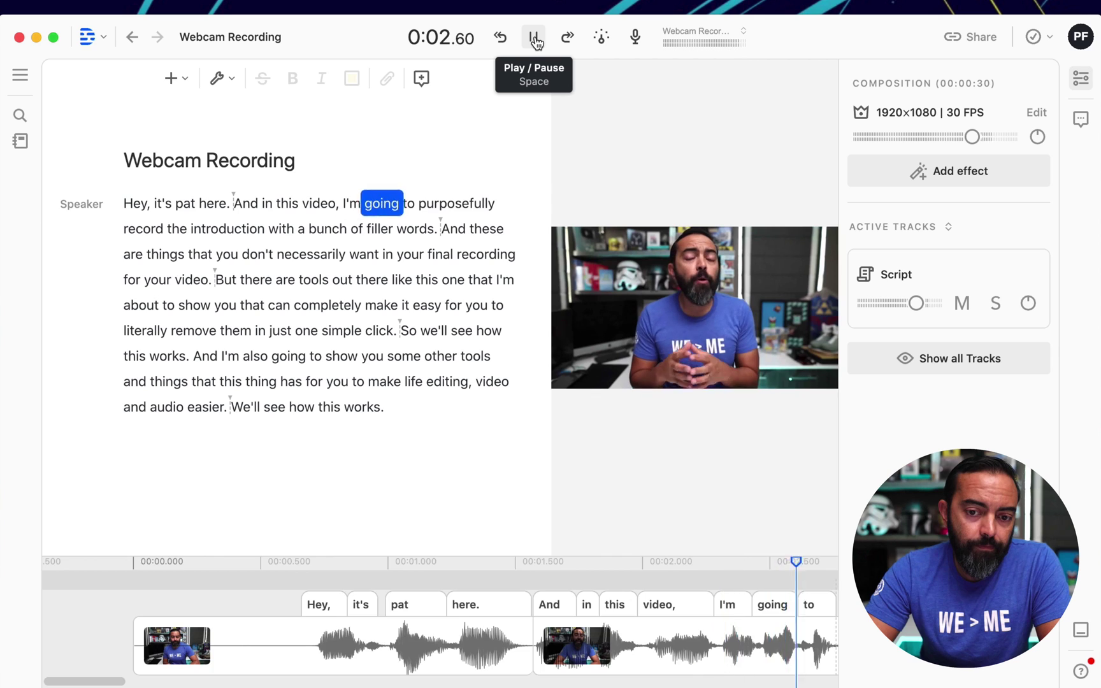
{"action": "left_click", "coordinate": [535, 41]}
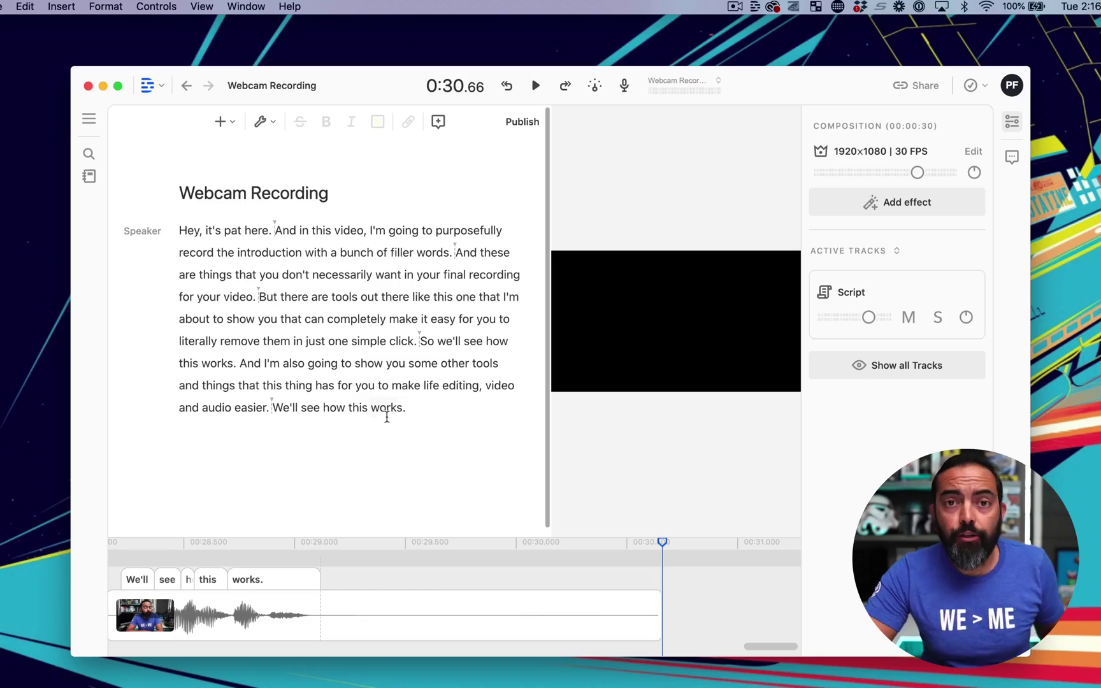
Step: Record a transcribed camera clip about 14 seconds long using Cam Link 4K and RODECaster Pro Stereo
{"action": "left_click", "coordinate": [187, 445]}
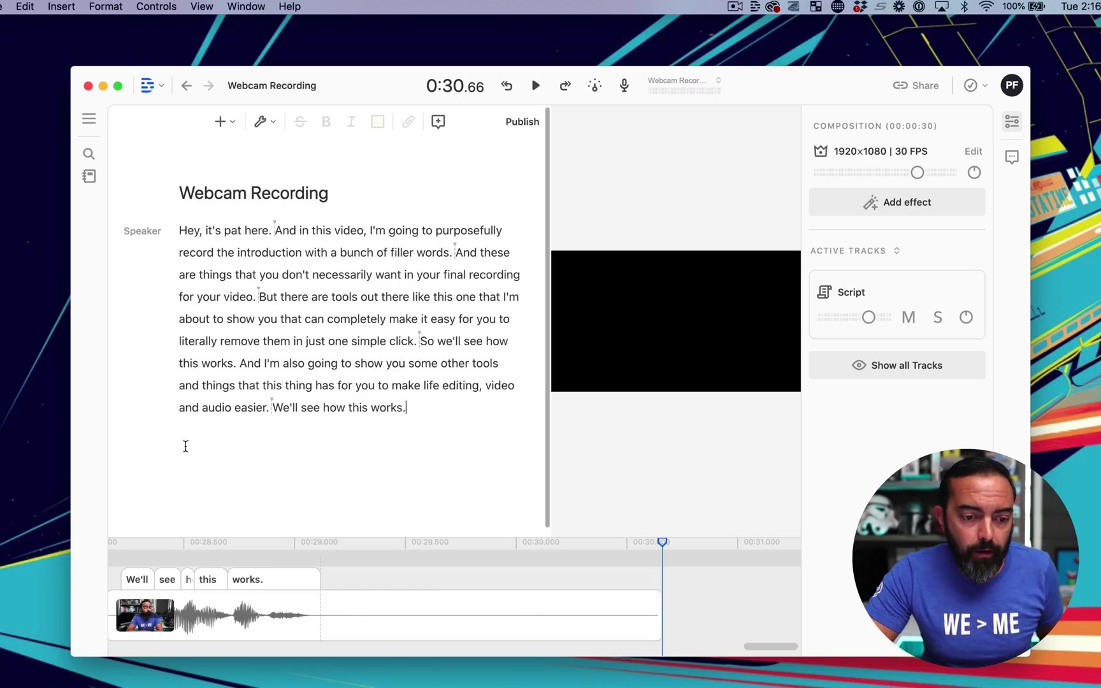
{"action": "left_click", "coordinate": [757, 7]}
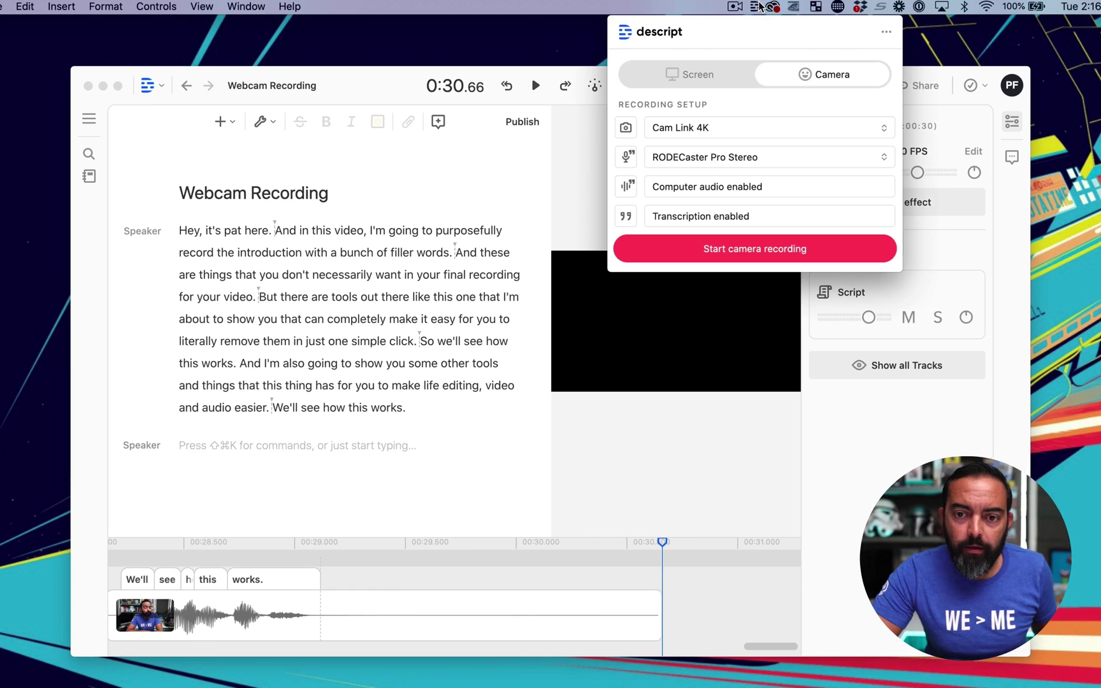
{"action": "left_click", "coordinate": [758, 242]}
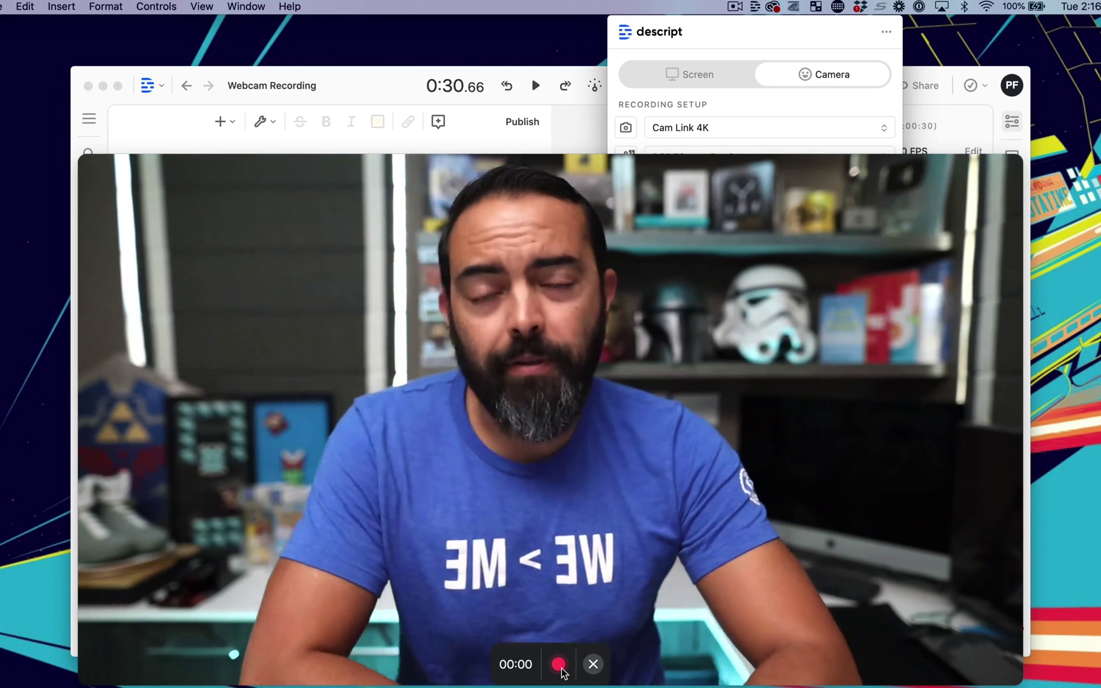
{"action": "left_click", "coordinate": [559, 666]}
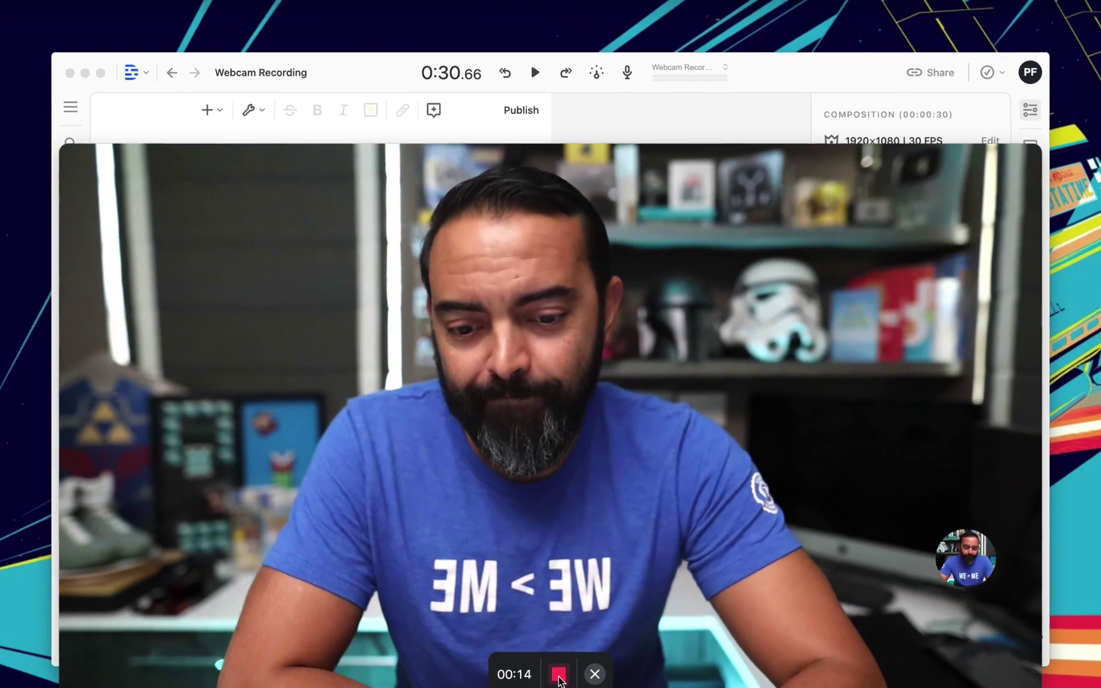
{"action": "left_click", "coordinate": [559, 665]}
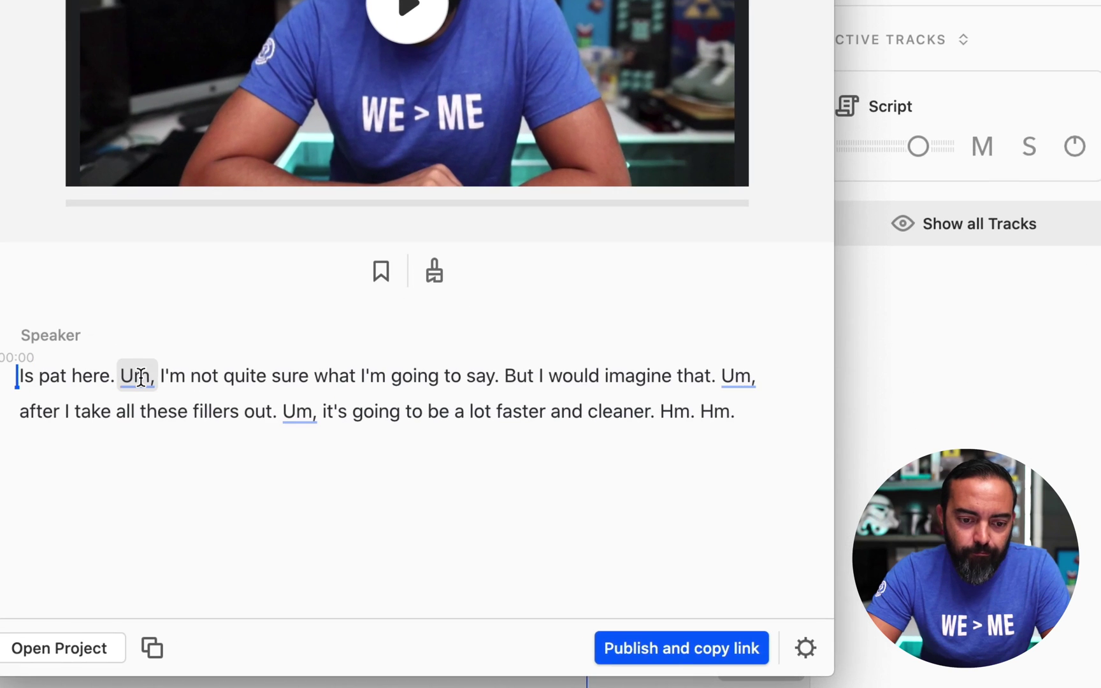
Step: Remove all detected filler words from the new camera recording and play it back
{"action": "right_click", "coordinate": [360, 470]}
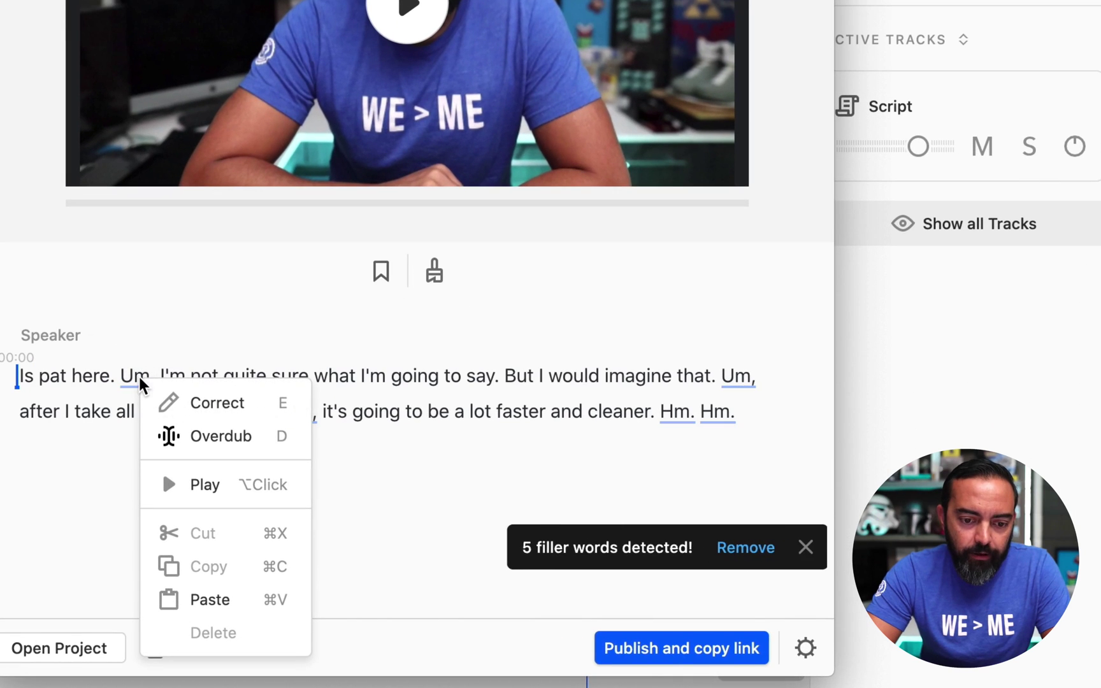
{"action": "left_click", "coordinate": [758, 562]}
{"action": "left_click", "coordinate": [746, 560]}
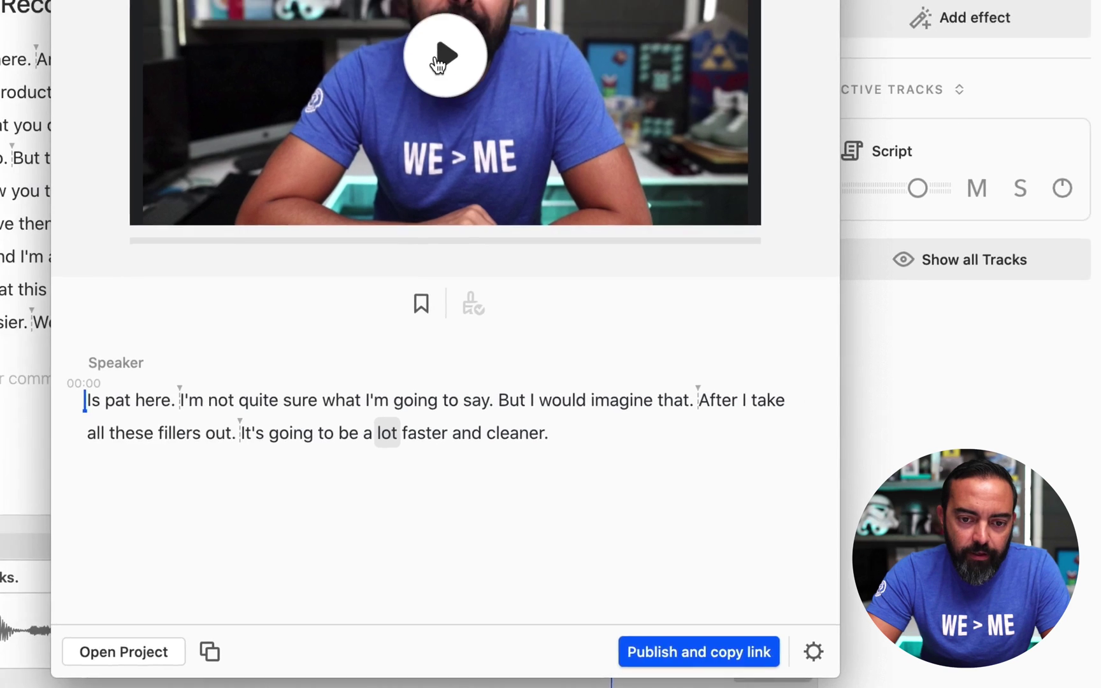
{"action": "left_click", "coordinate": [400, 10]}
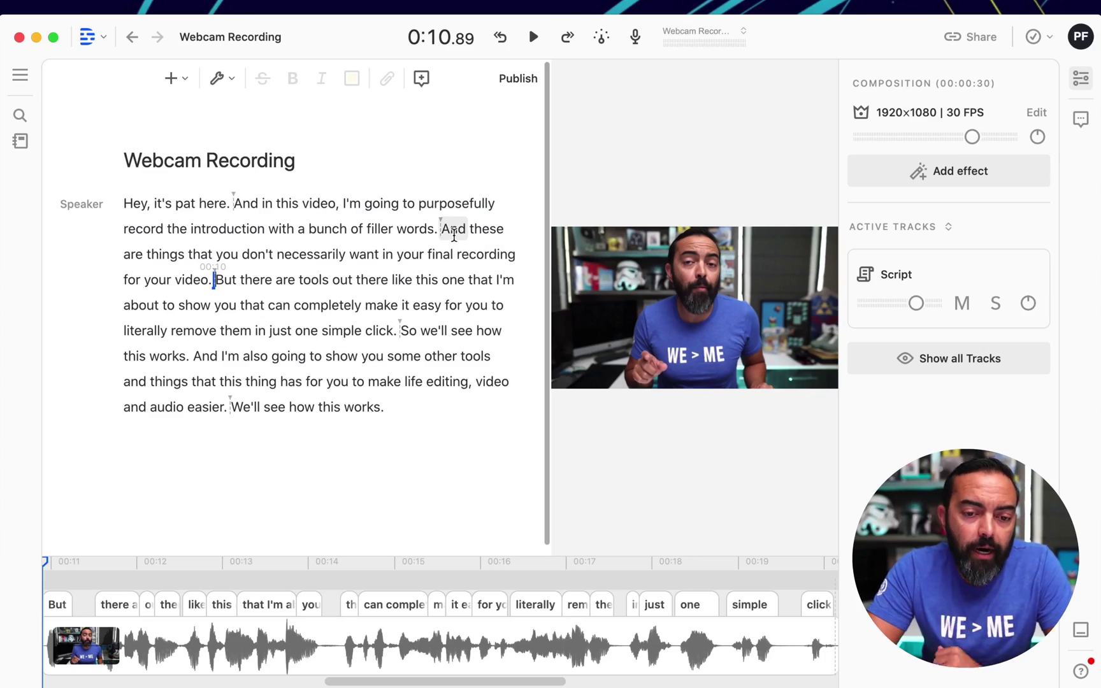
Step: Insert a title reading "Filler words aren't so great!" over the sentence "And these are things that you don't necessarily want in your final recording for your video."
{"action": "left_click_drag", "start_coordinate": [440, 230], "coordinate": [481, 276]}
{"action": "left_click_drag", "start_coordinate": [381, 267], "coordinate": [210, 278]}
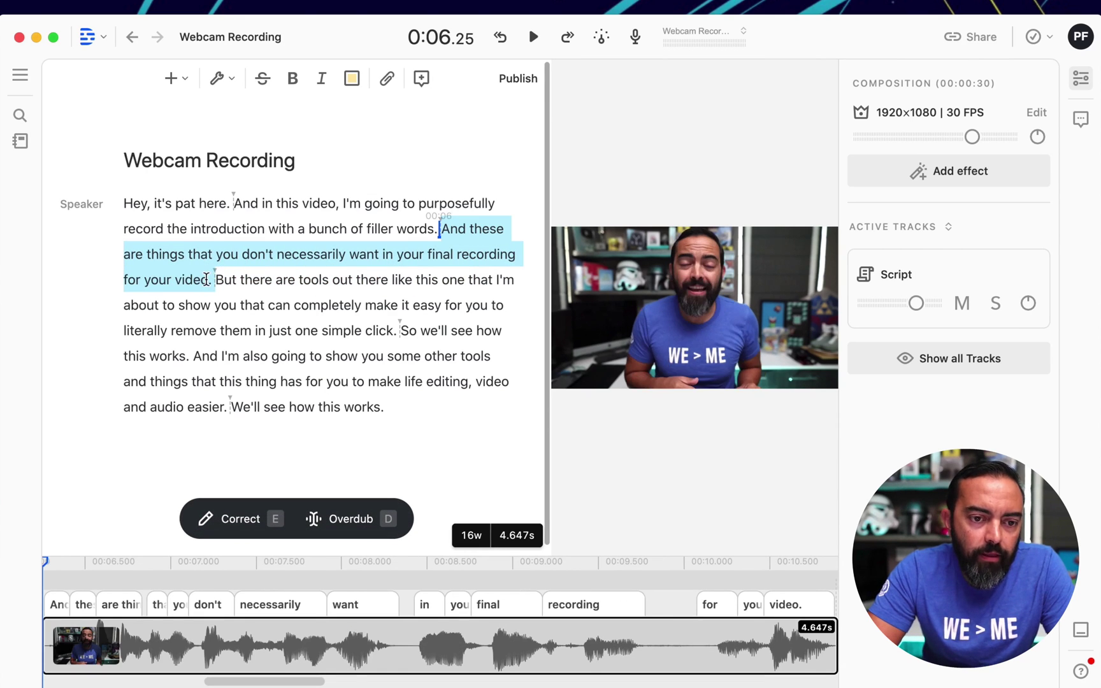
{"action": "left_click", "coordinate": [179, 81]}
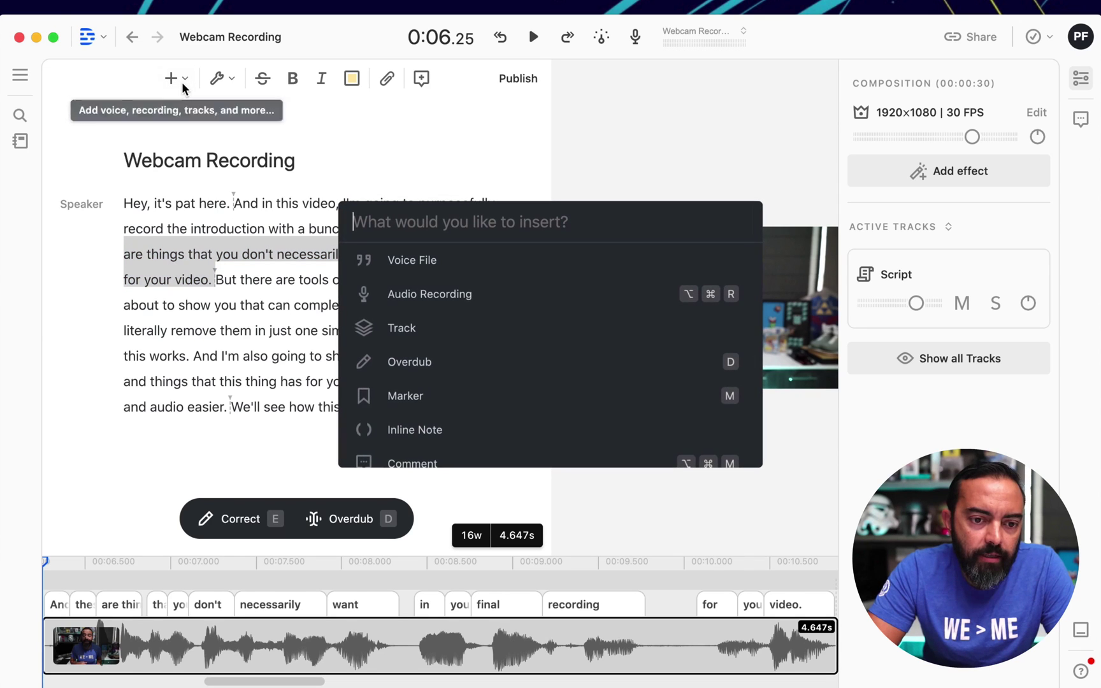
{"action": "scroll", "coordinate": [361, 322], "scroll_direction": "down", "scroll_amount": 5}
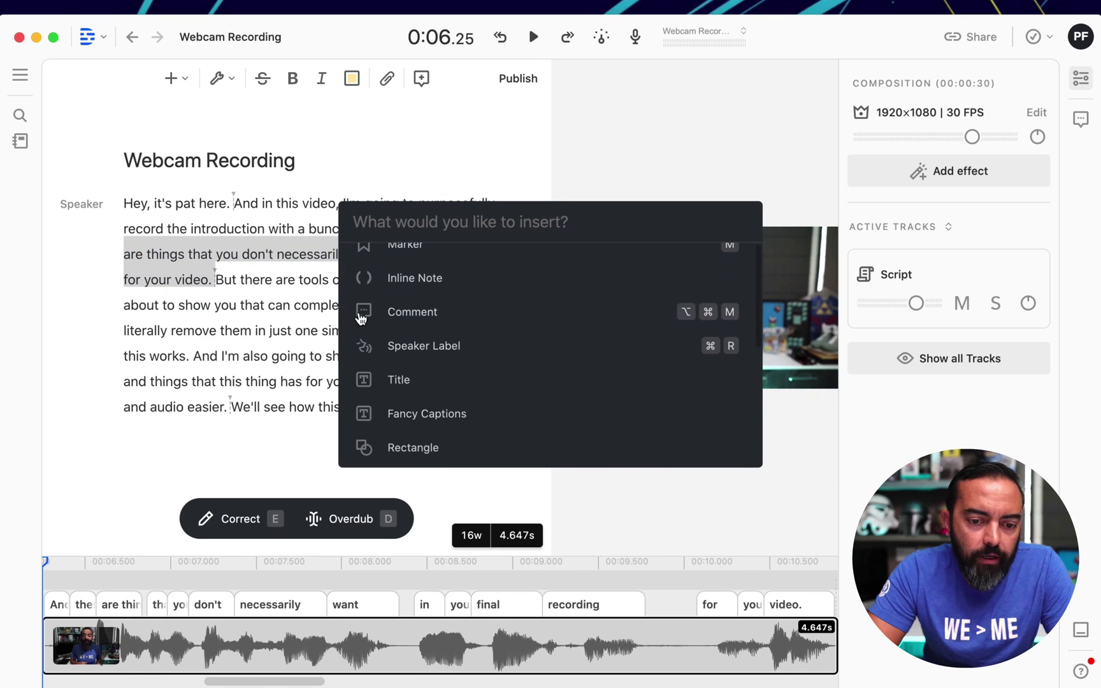
{"action": "left_click", "coordinate": [405, 381]}
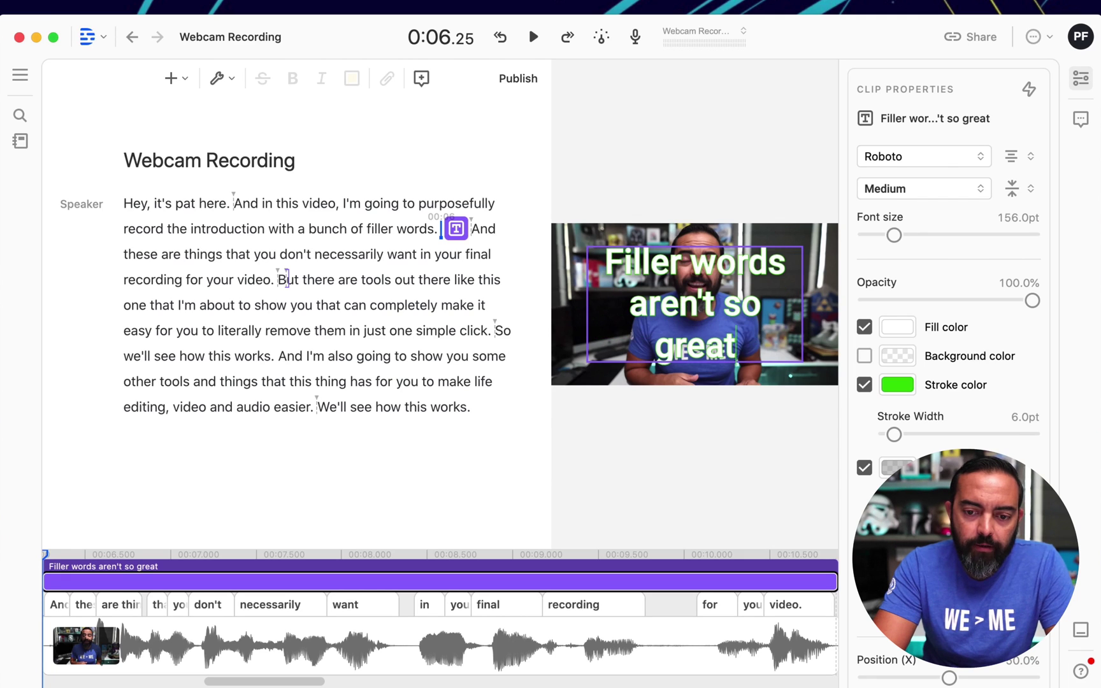
Step: Set the title's font size to 67 pt and turn off its stroke color
{"action": "left_click_drag", "start_coordinate": [745, 356], "coordinate": [594, 270]}
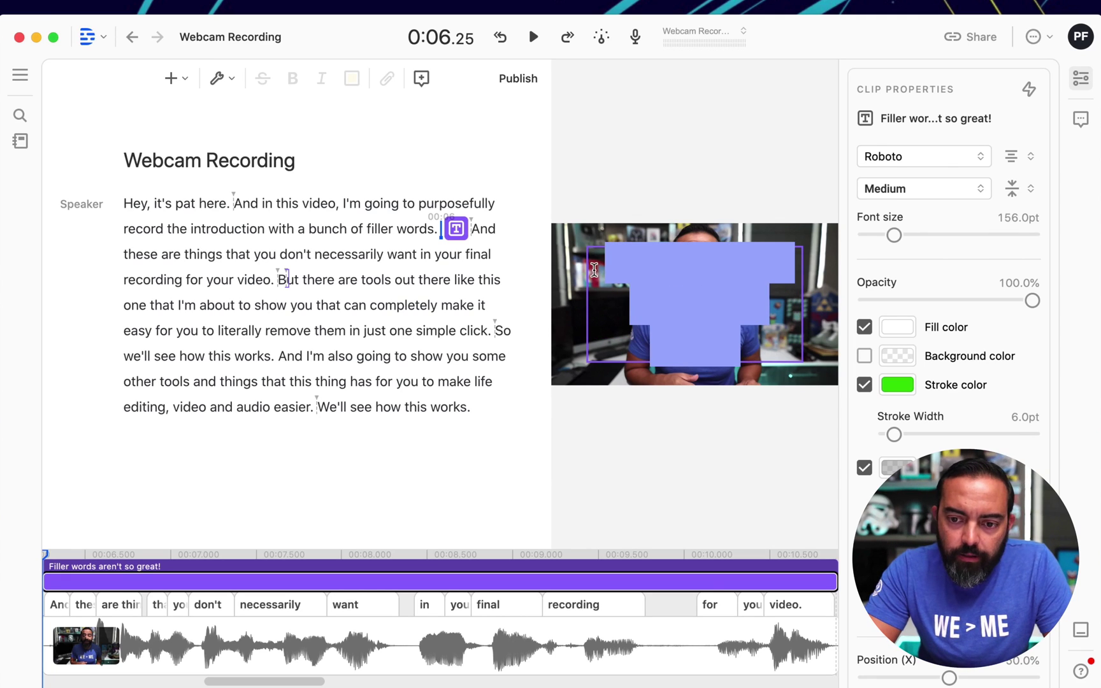
{"action": "left_click_drag", "start_coordinate": [893, 236], "coordinate": [879, 239]}
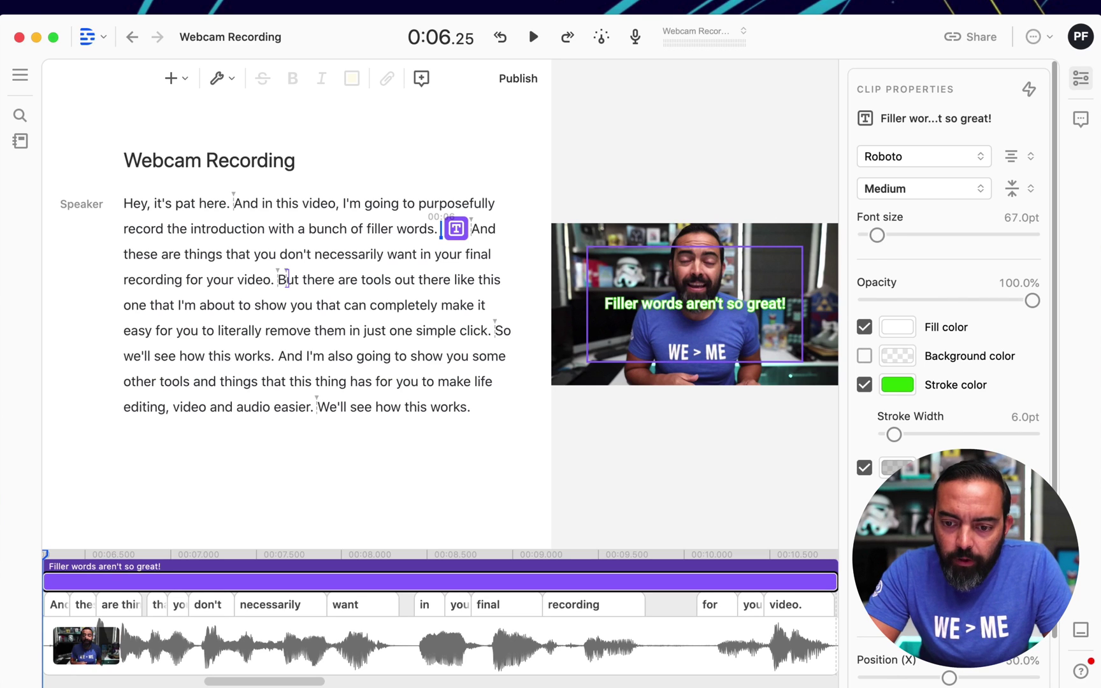
{"action": "left_click", "coordinate": [865, 385]}
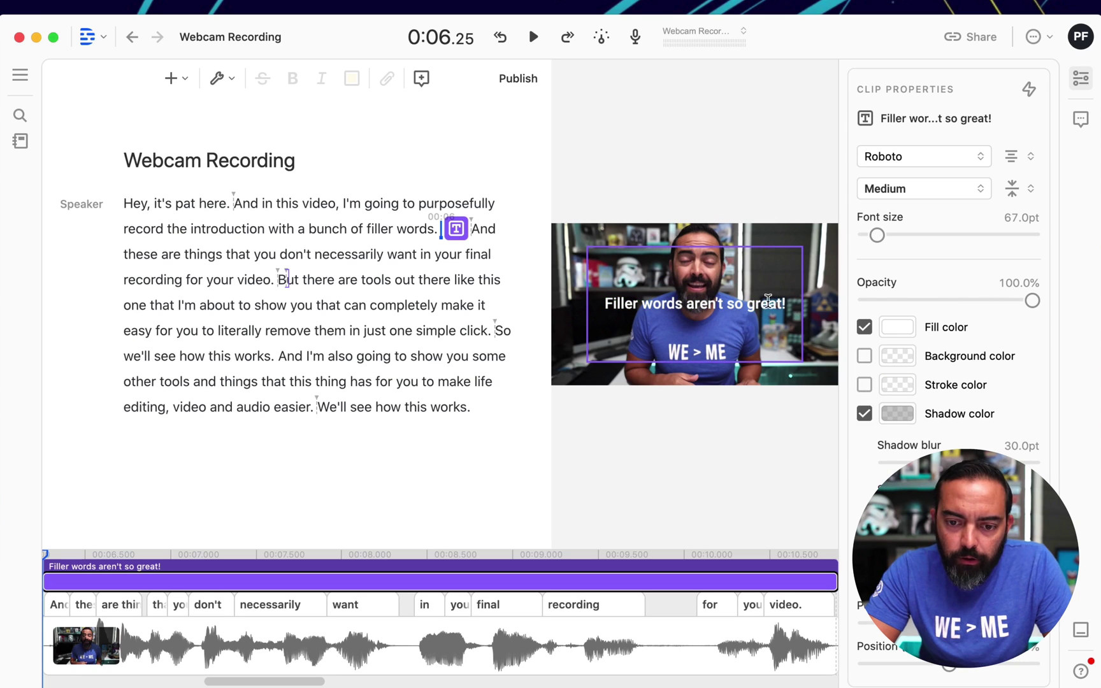
Step: Move the title text down to the lower edge of the video frame
{"action": "left_click", "coordinate": [808, 252]}
{"action": "left_click_drag", "start_coordinate": [766, 311], "coordinate": [773, 370]}
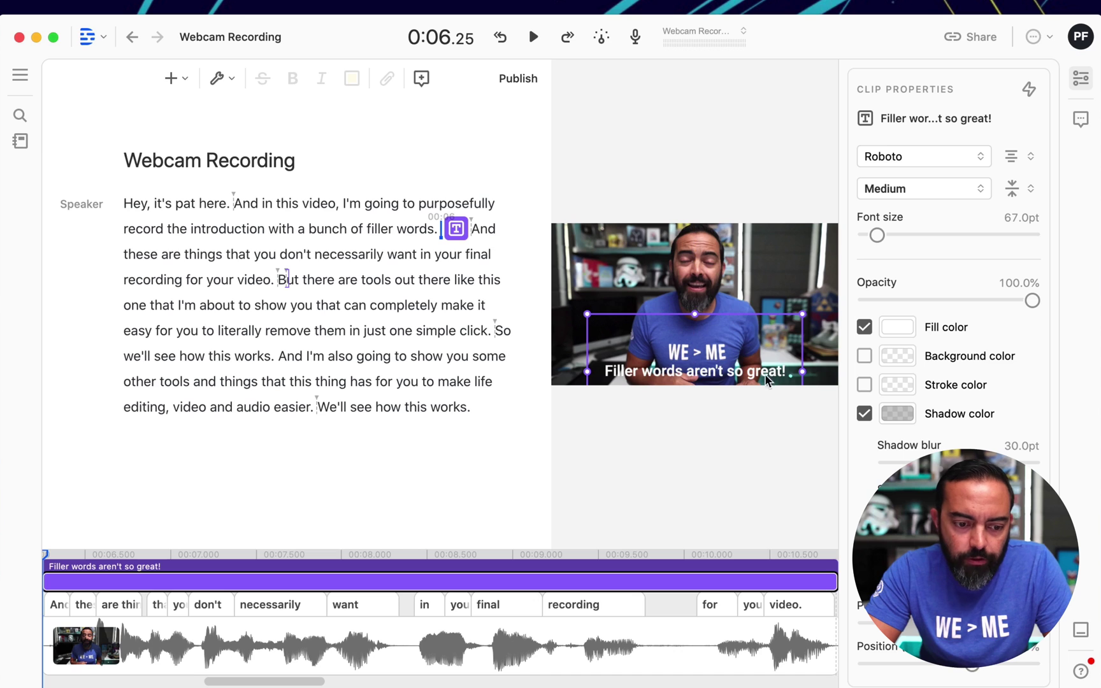
Step: Play the composition from about 4.5 seconds through the end of the title to preview it
{"action": "scroll", "coordinate": [496, 595], "scroll_direction": "left", "scroll_amount": 10}
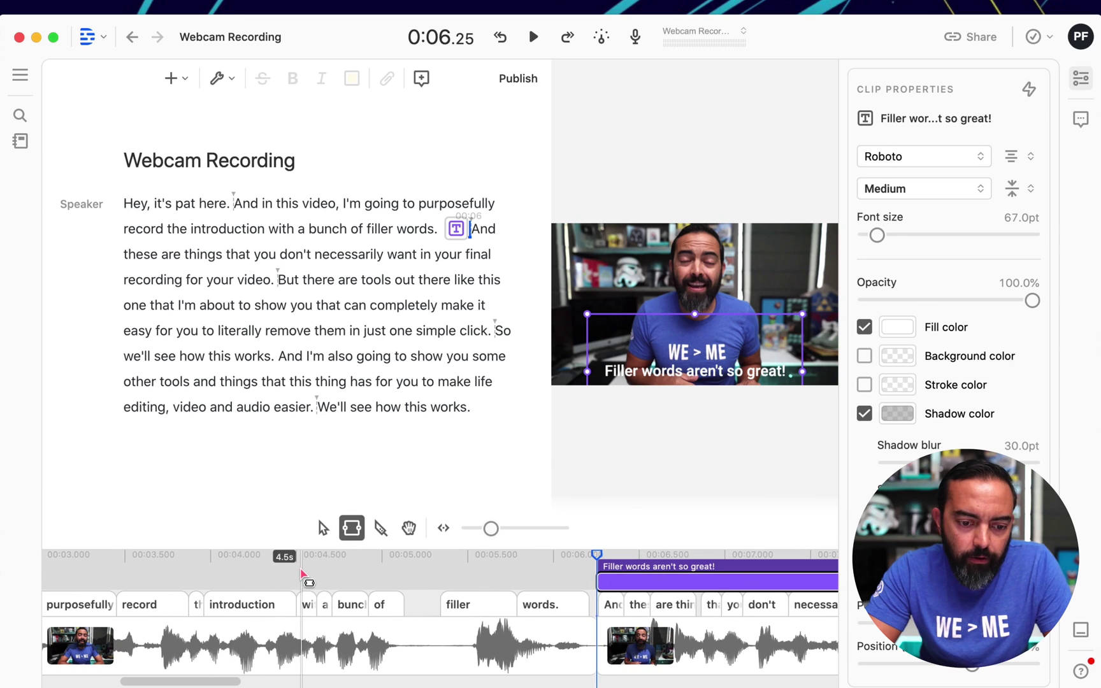
{"action": "left_click", "coordinate": [304, 568]}
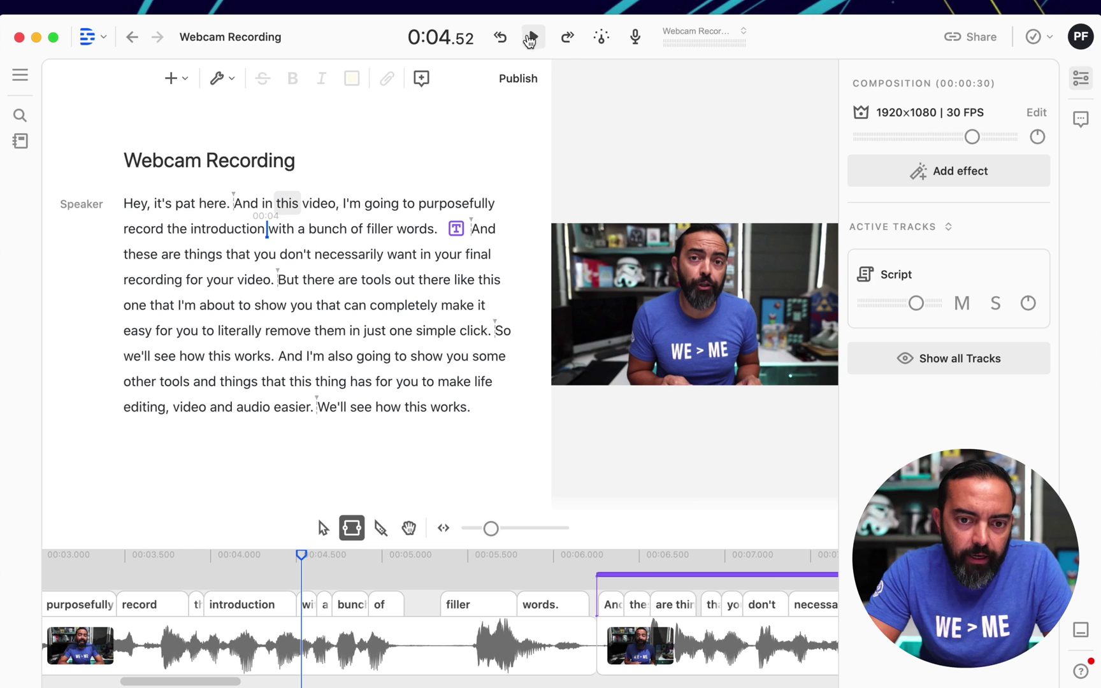
{"action": "left_click", "coordinate": [534, 37]}
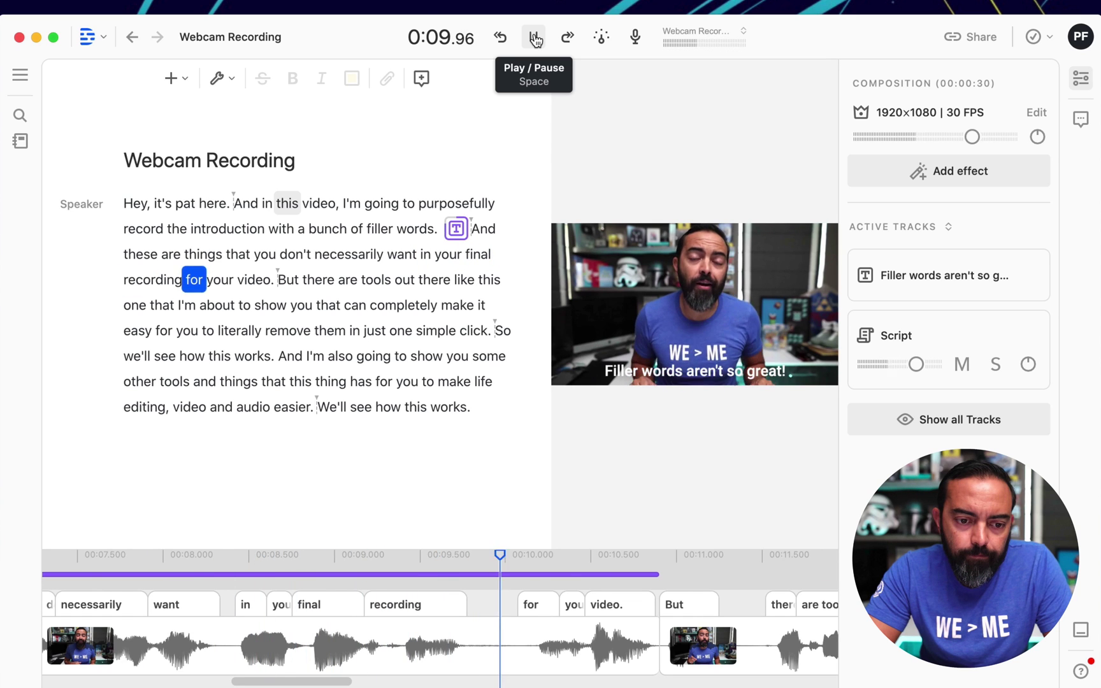
{"action": "left_click", "coordinate": [535, 40]}
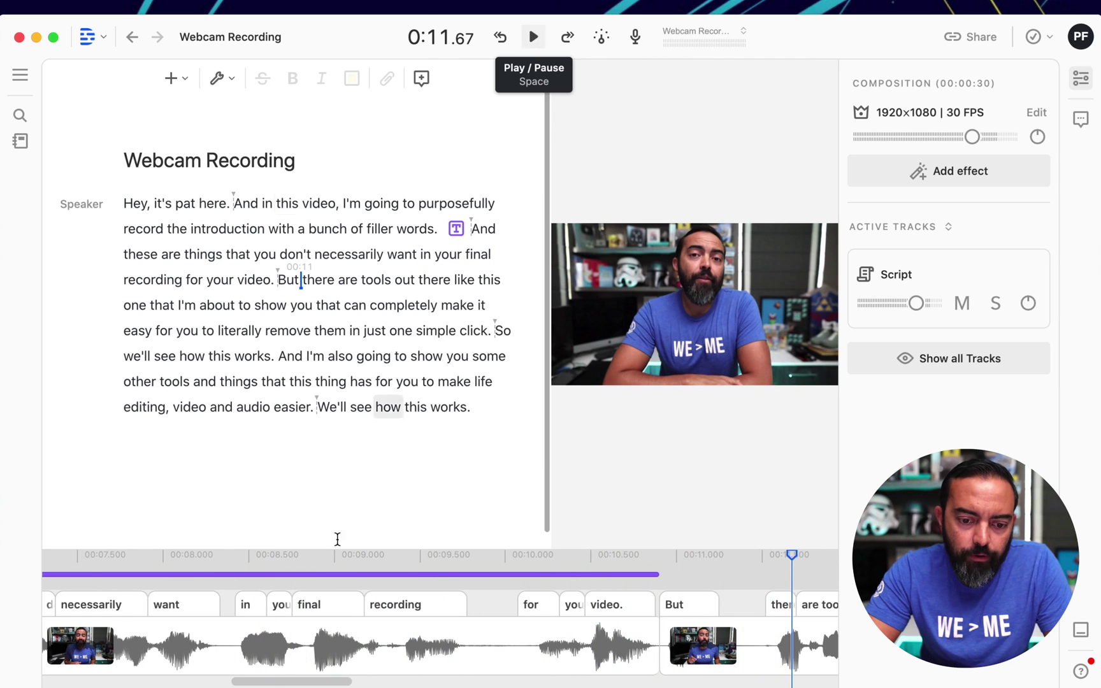
Step: Enlarge the timeline and add a fade-in and a fade-out to the "Filler words aren't so great!" title clip
{"action": "scroll", "coordinate": [278, 596], "scroll_direction": "left", "scroll_amount": 10}
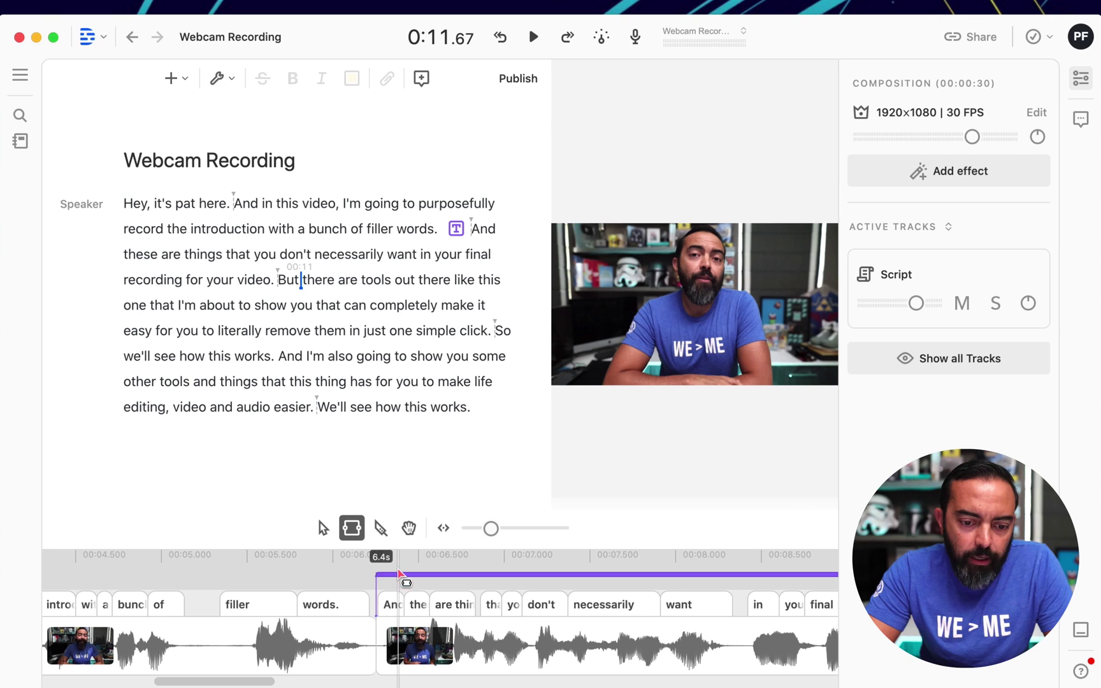
{"action": "left_click_drag", "start_coordinate": [406, 549], "coordinate": [405, 475]}
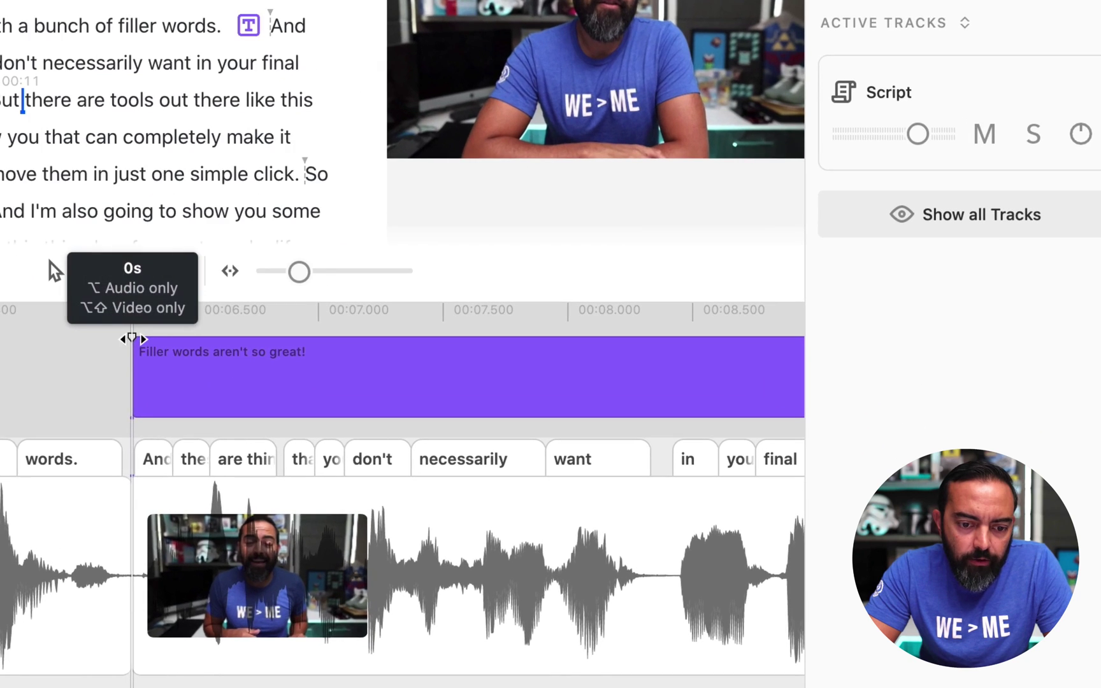
{"action": "left_click", "coordinate": [167, 353]}
{"action": "left_click_drag", "start_coordinate": [132, 336], "coordinate": [276, 358]}
{"action": "scroll", "coordinate": [275, 359], "scroll_direction": "right", "scroll_amount": 10}
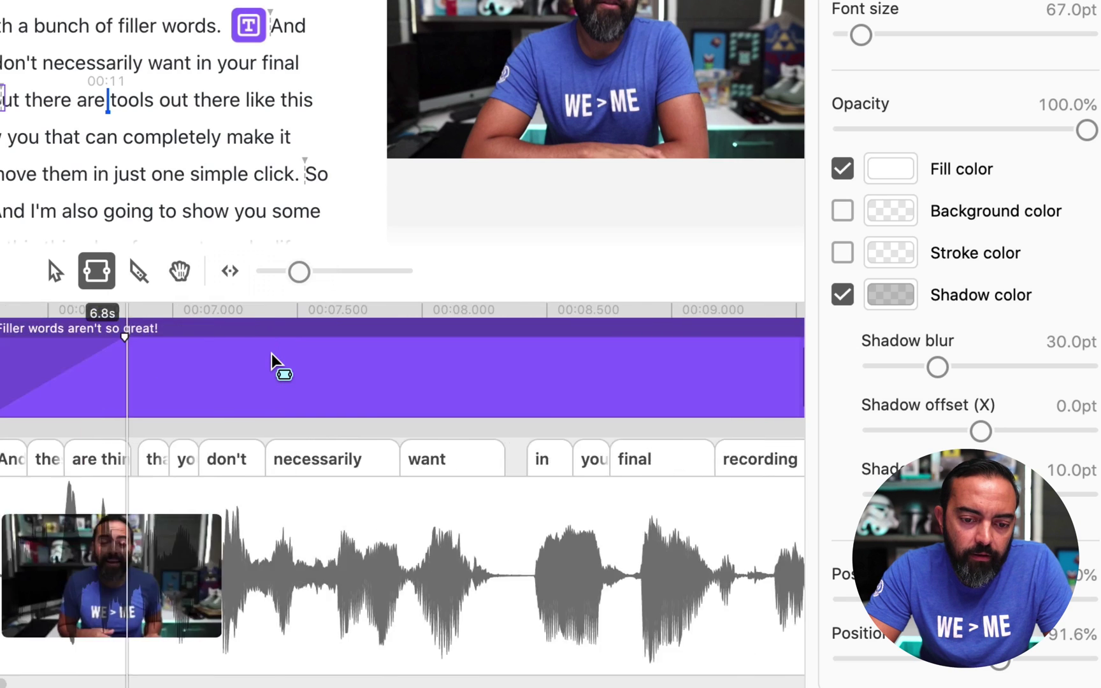
{"action": "left_click_drag", "start_coordinate": [401, 330], "coordinate": [315, 340]}
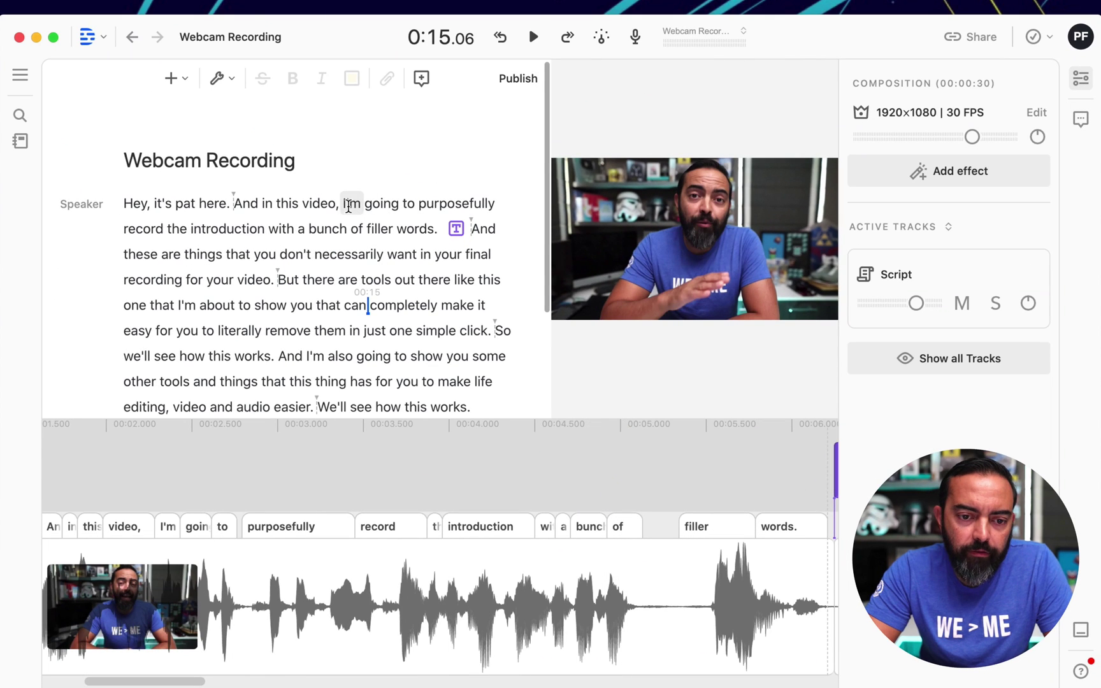
Step: Play the composition from "I'm going to purposefully" into the "Filler words aren't so great!" title to preview its fade
{"action": "left_click", "coordinate": [349, 204]}
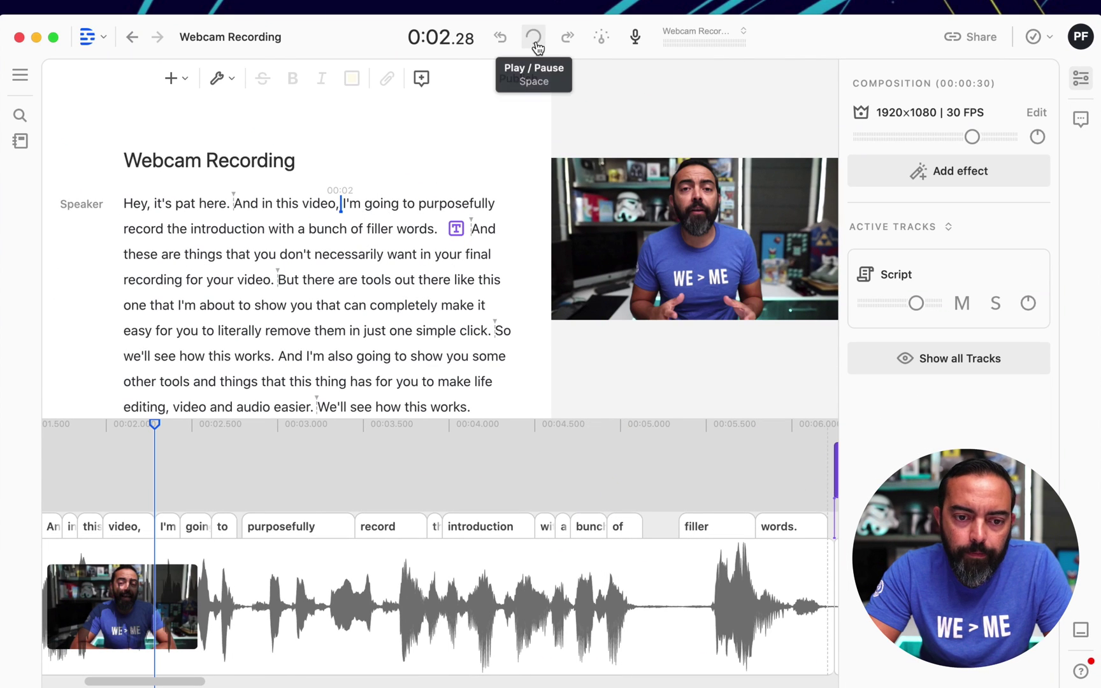
{"action": "left_click", "coordinate": [535, 39]}
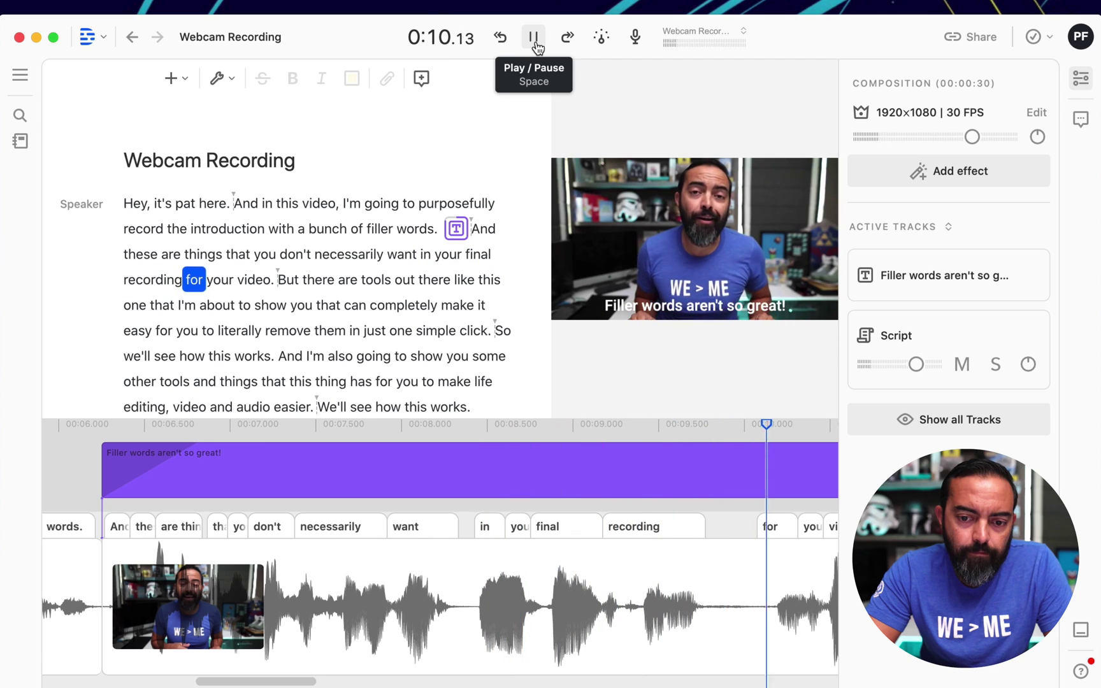
{"action": "left_click", "coordinate": [534, 39]}
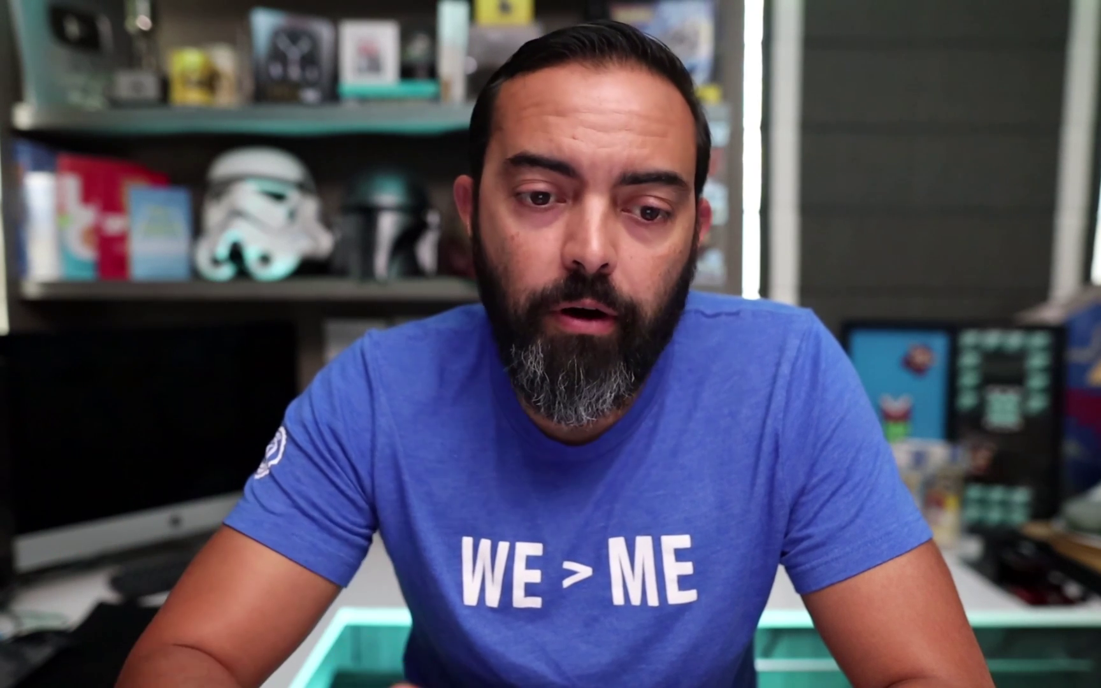
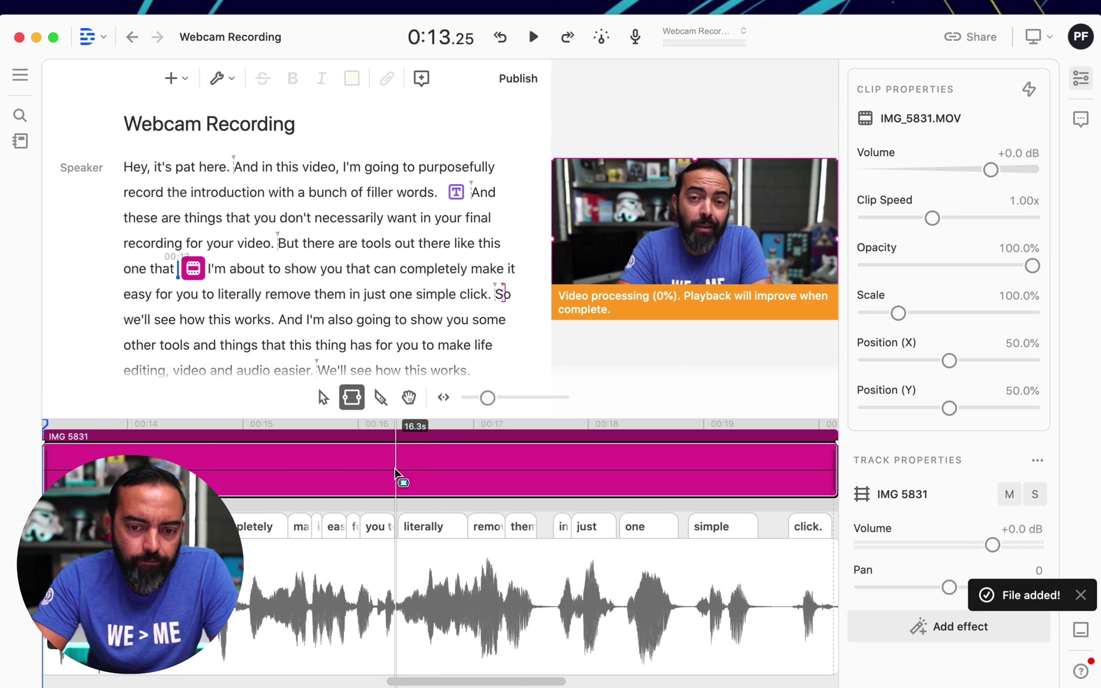
Step: Move the IMG 5831 clip earlier on the timeline so it starts at about 12.8 seconds
{"action": "scroll", "coordinate": [396, 474], "scroll_direction": "left", "scroll_amount": 5}
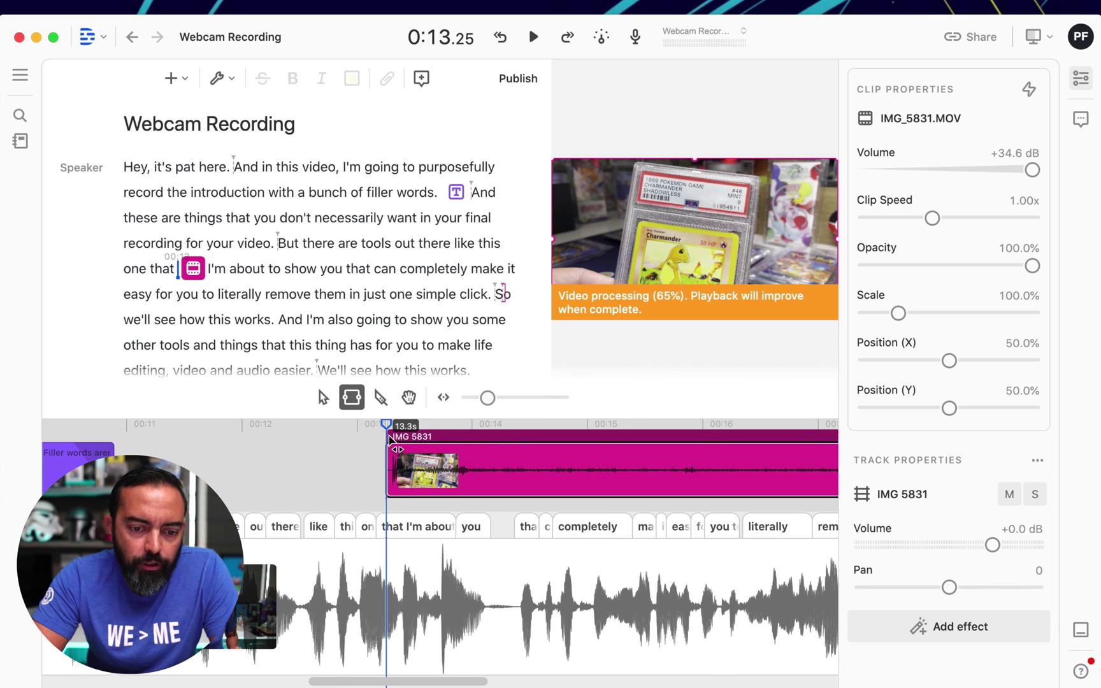
{"action": "left_click_drag", "start_coordinate": [390, 439], "coordinate": [338, 463]}
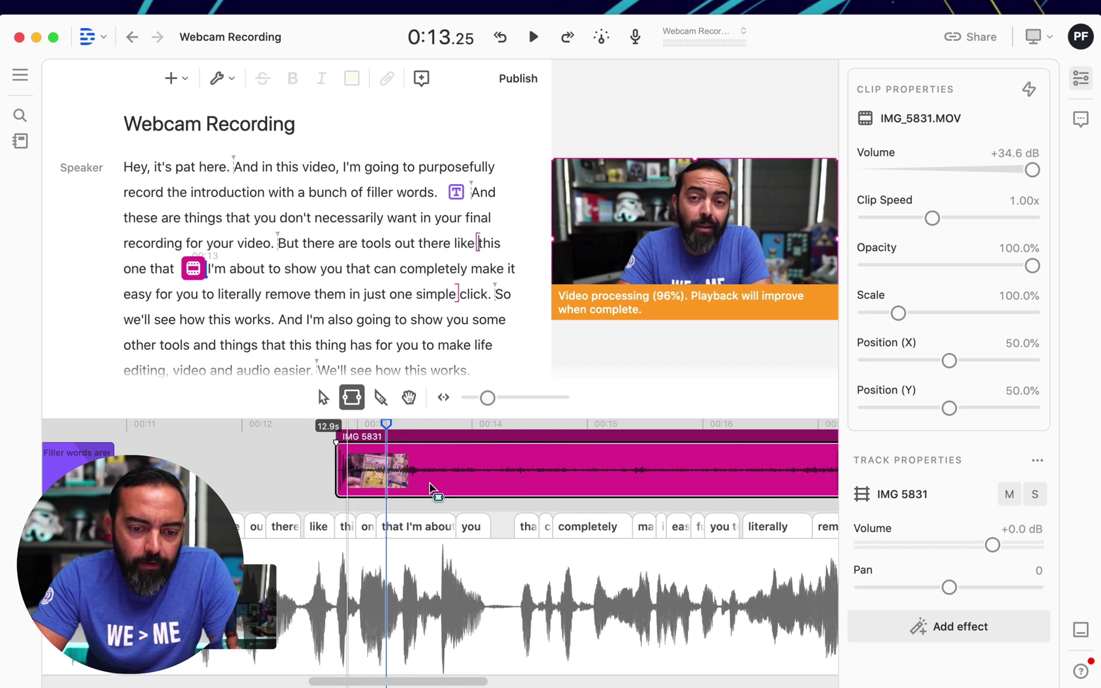
Step: Add a short fade-in at the start and a short fade-out at the end of the IMG 5831 clip
{"action": "scroll", "coordinate": [435, 489], "scroll_direction": "right", "scroll_amount": 10}
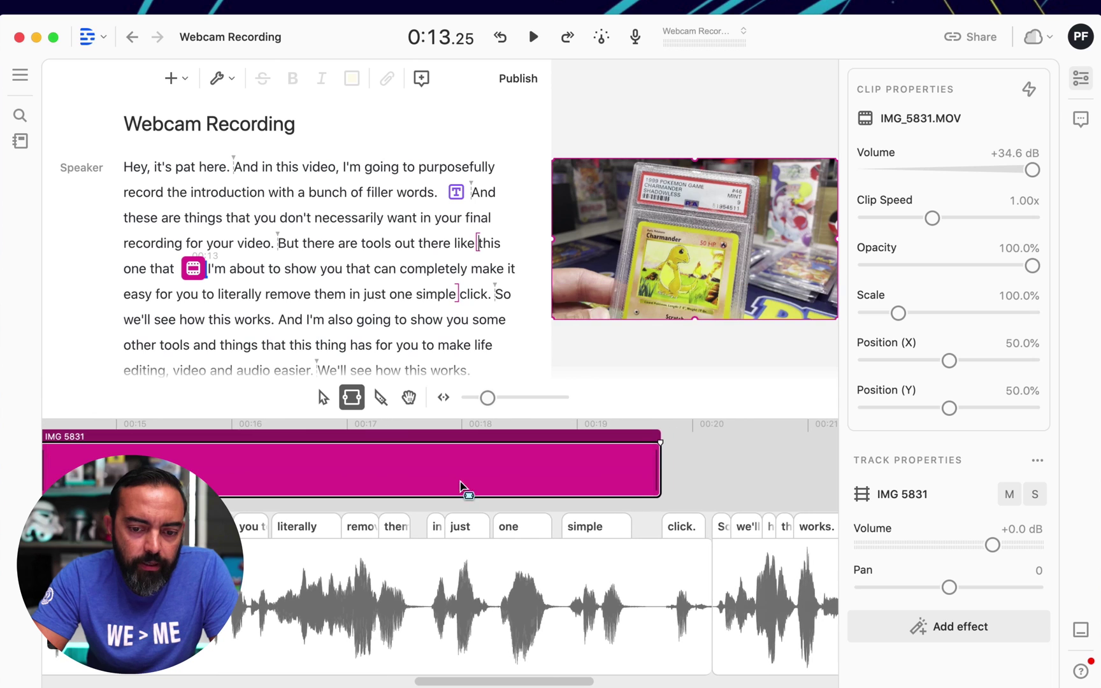
{"action": "scroll", "coordinate": [391, 494], "scroll_direction": "left", "scroll_amount": 10}
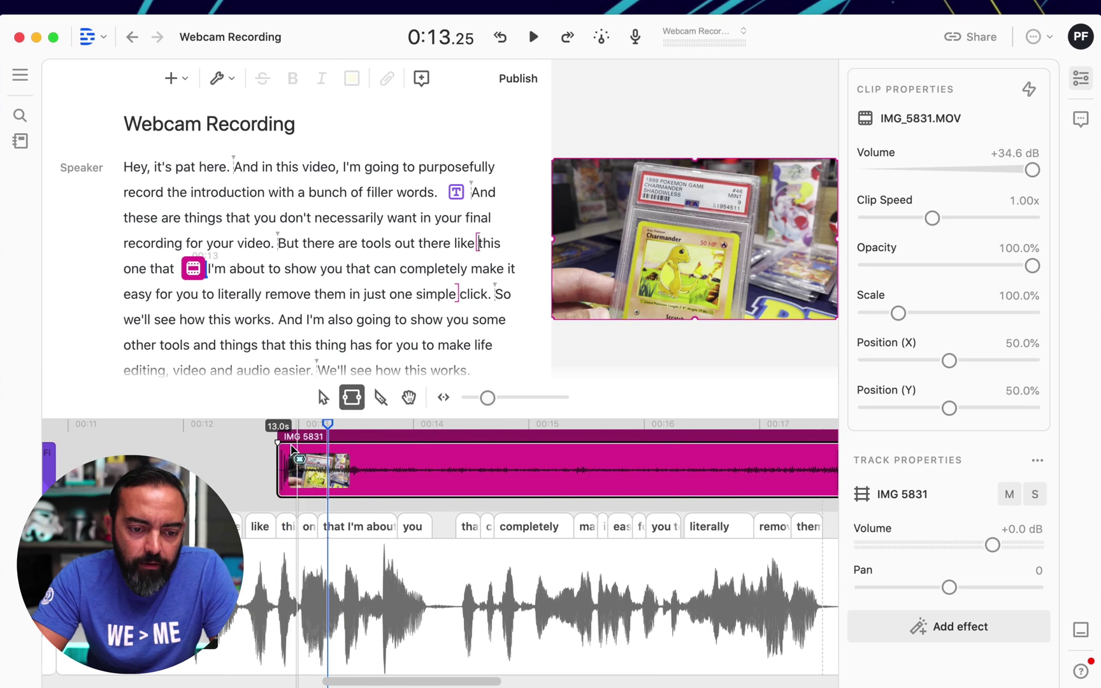
{"action": "left_click_drag", "start_coordinate": [285, 439], "coordinate": [344, 456]}
{"action": "scroll", "coordinate": [344, 456], "scroll_direction": "right", "scroll_amount": 8}
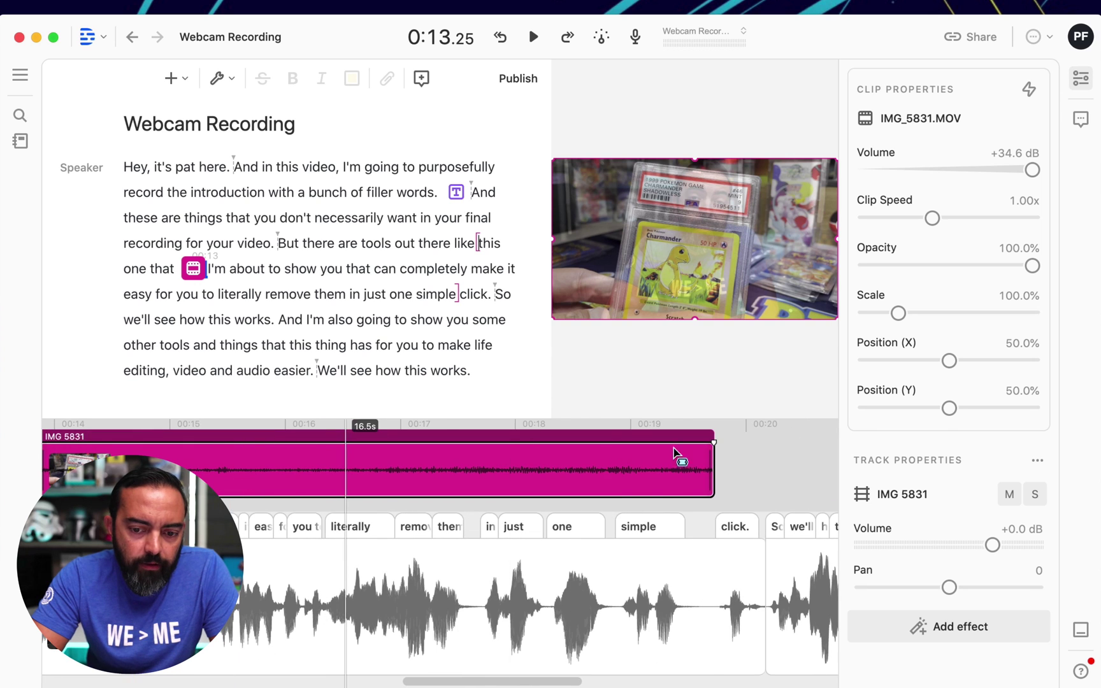
{"action": "left_click_drag", "start_coordinate": [709, 441], "coordinate": [645, 446]}
Step: Play the composition from just before "And in this video" to preview the title and the IMG 5831 overlay
{"action": "scroll", "coordinate": [645, 446], "scroll_direction": "left", "scroll_amount": 10}
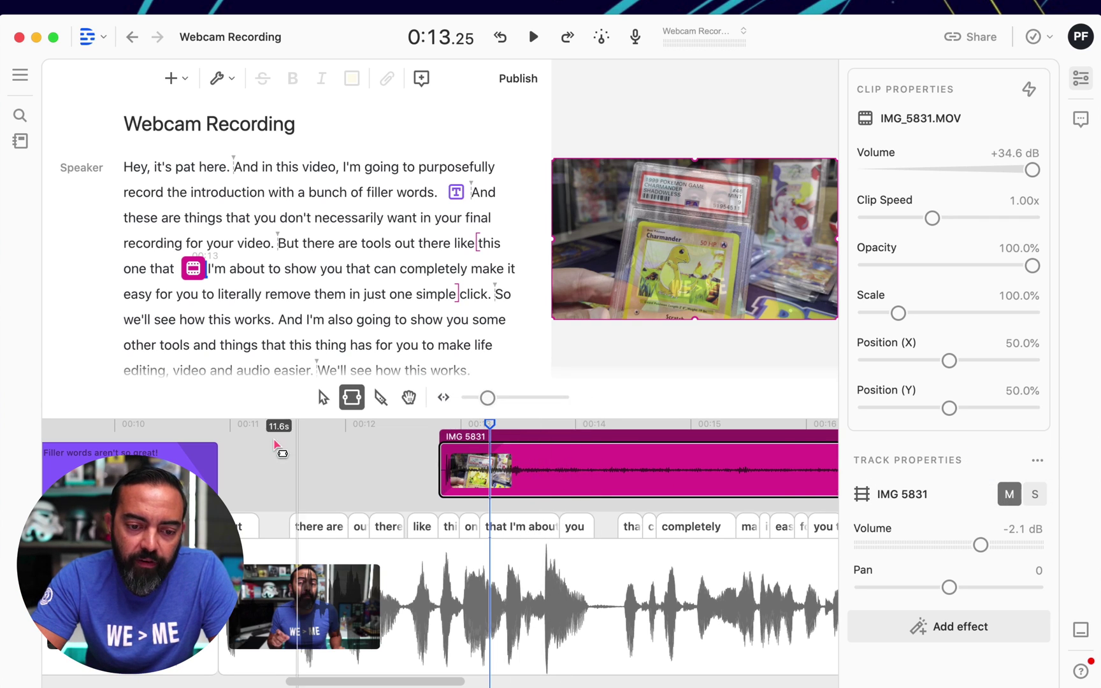
{"action": "scroll", "coordinate": [267, 439], "scroll_direction": "left", "scroll_amount": 10}
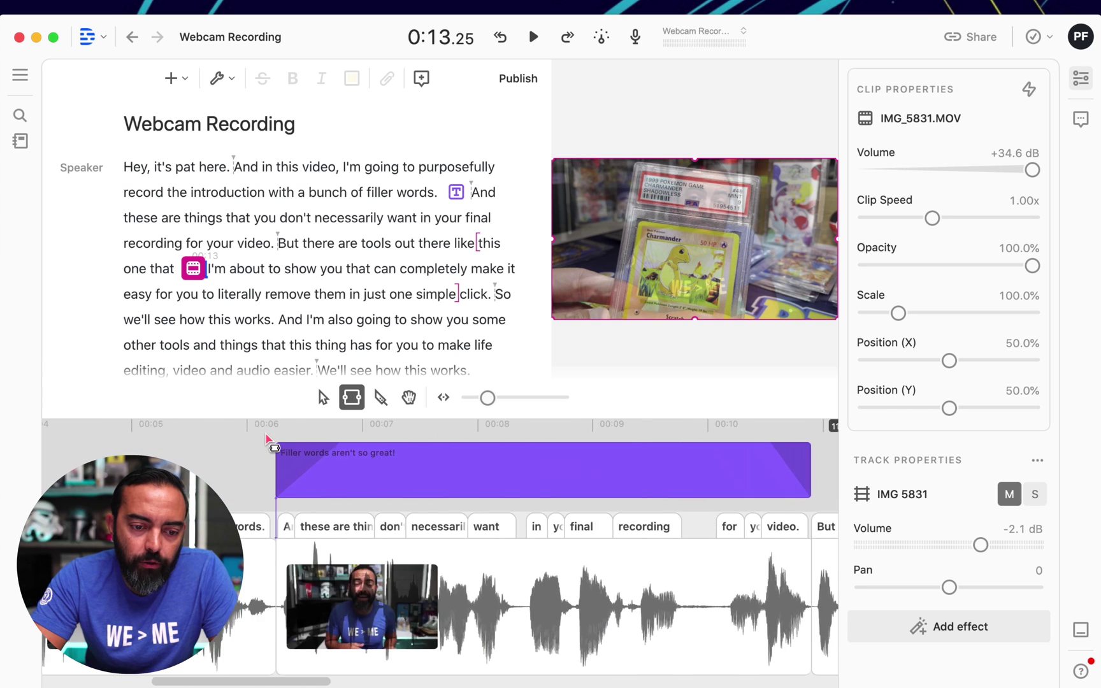
{"action": "left_click", "coordinate": [235, 168]}
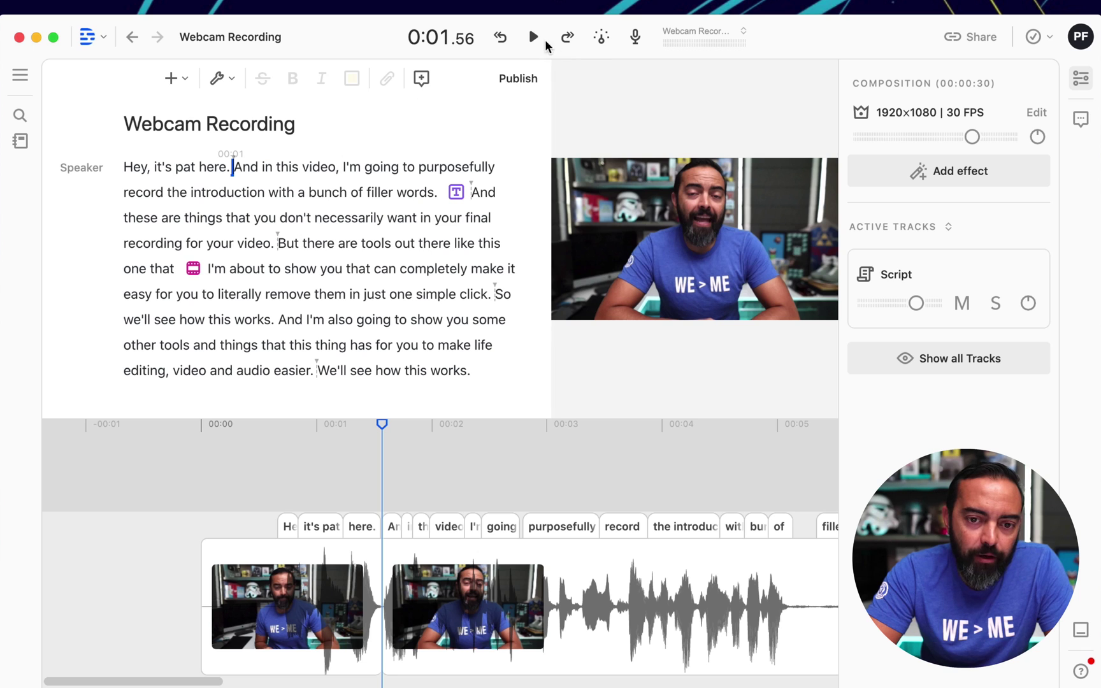
{"action": "left_click", "coordinate": [535, 38]}
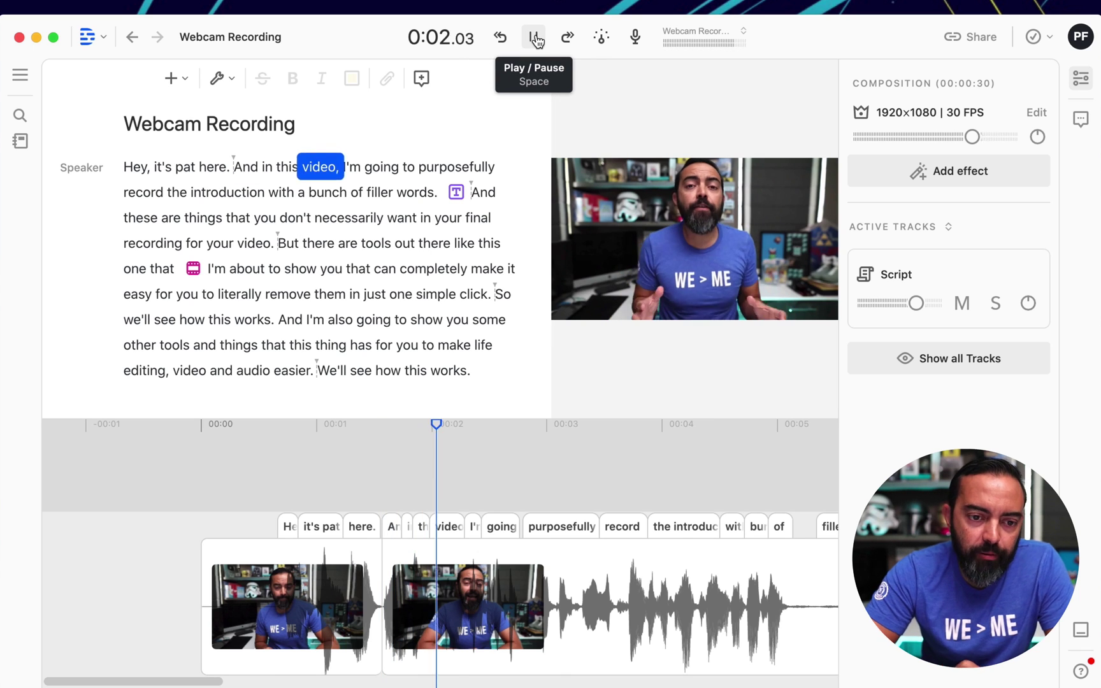